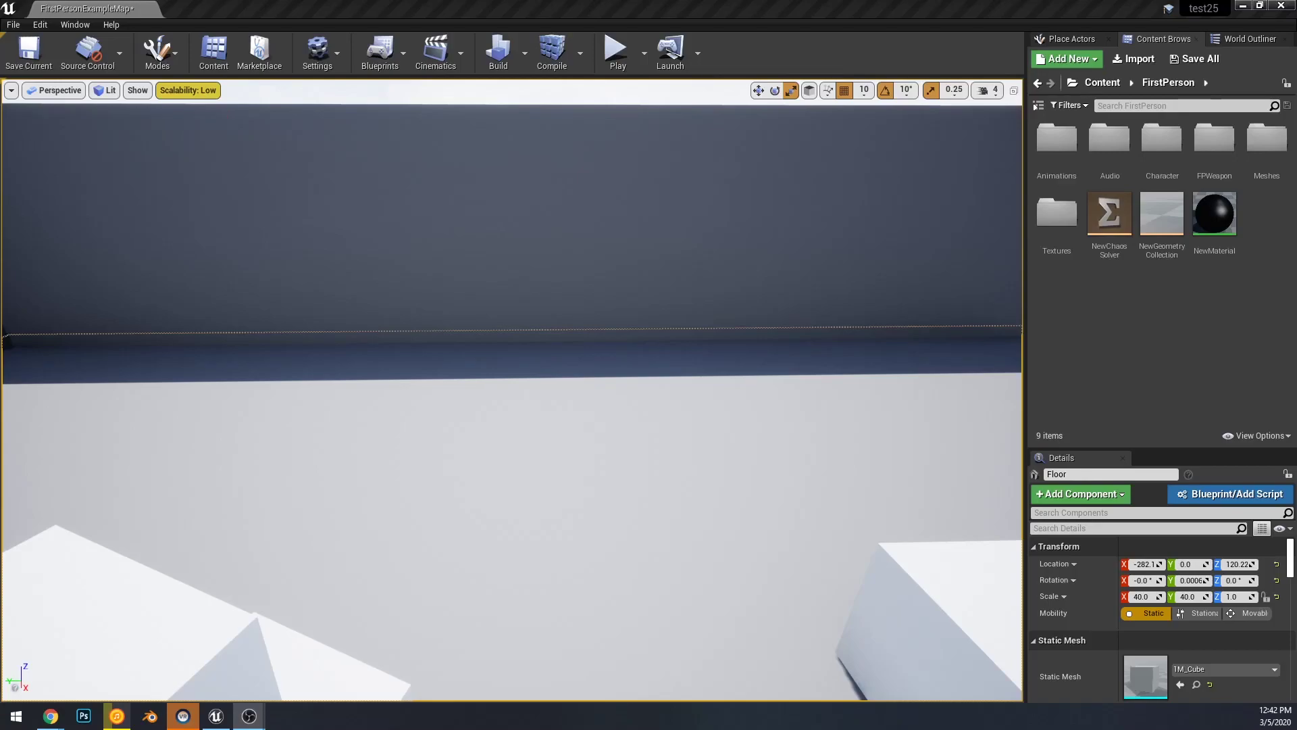
Search the plugins for "mesh" and review whether the mesh editing and modeling tools plugins are enabled
click(76, 24)
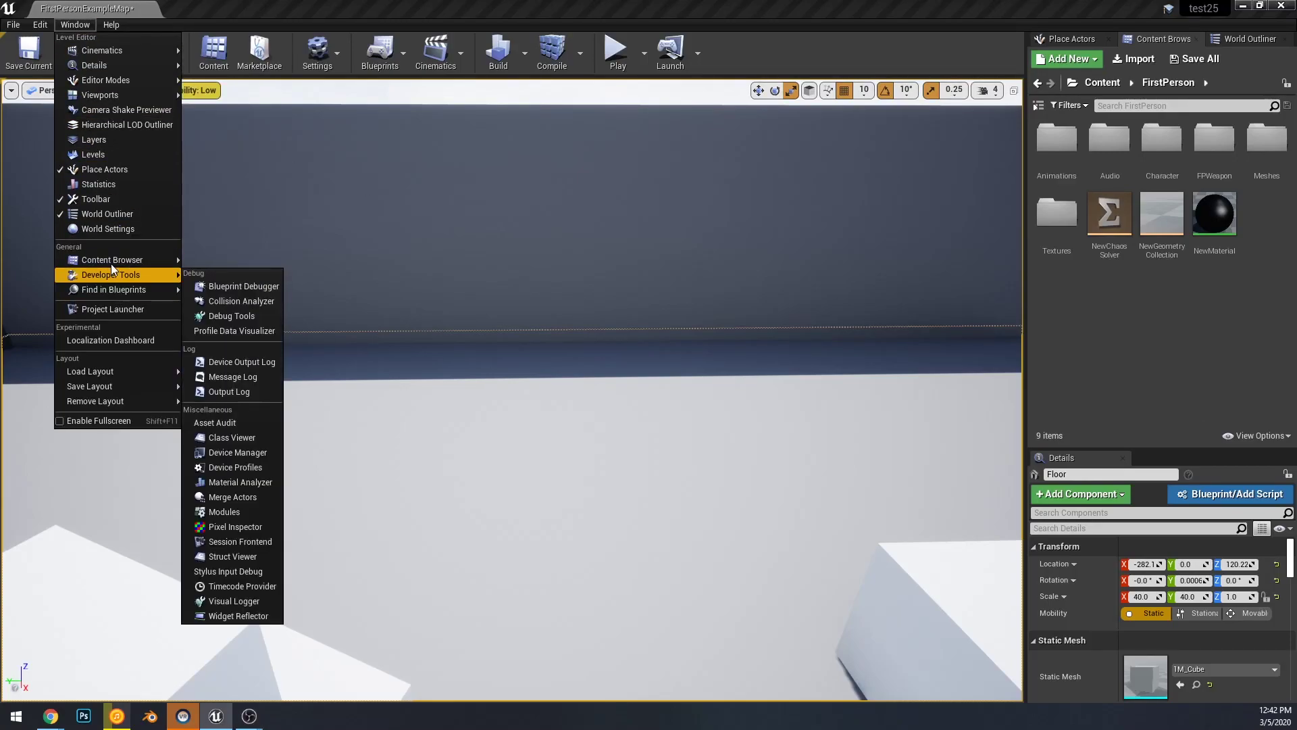
click(40, 25)
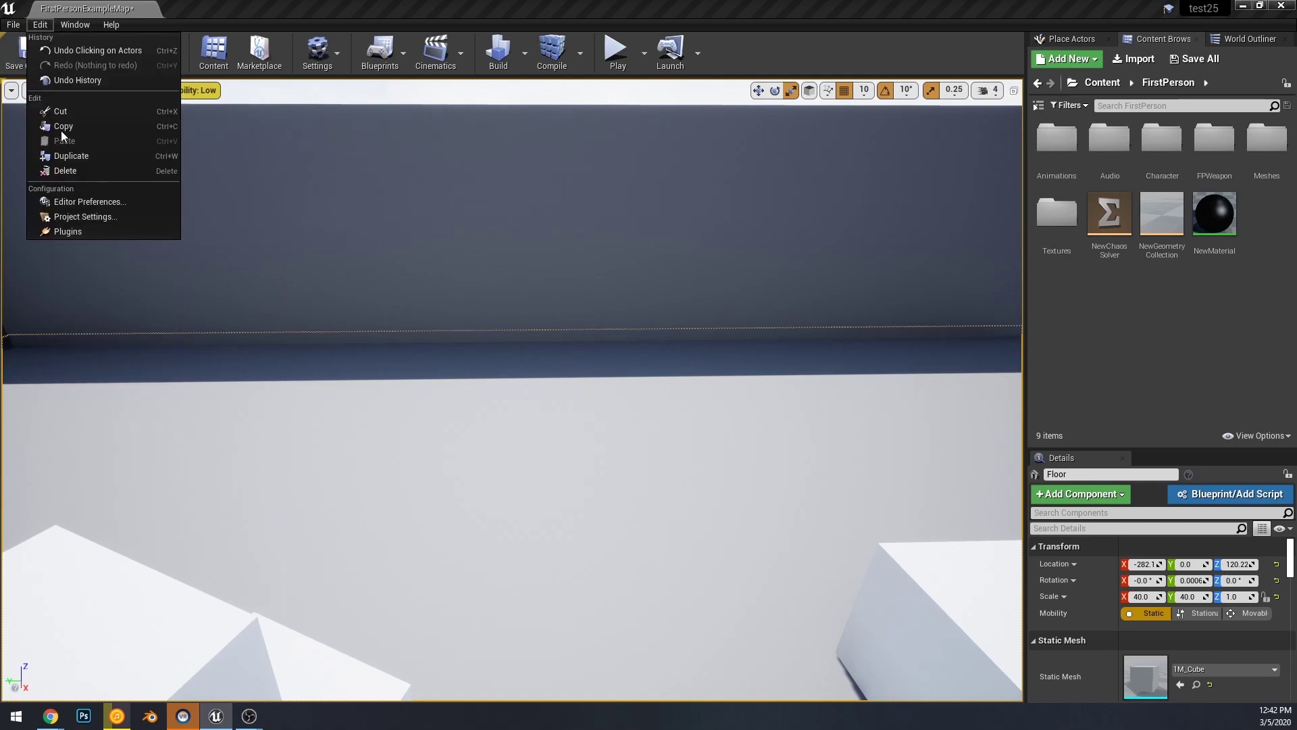
click(76, 230)
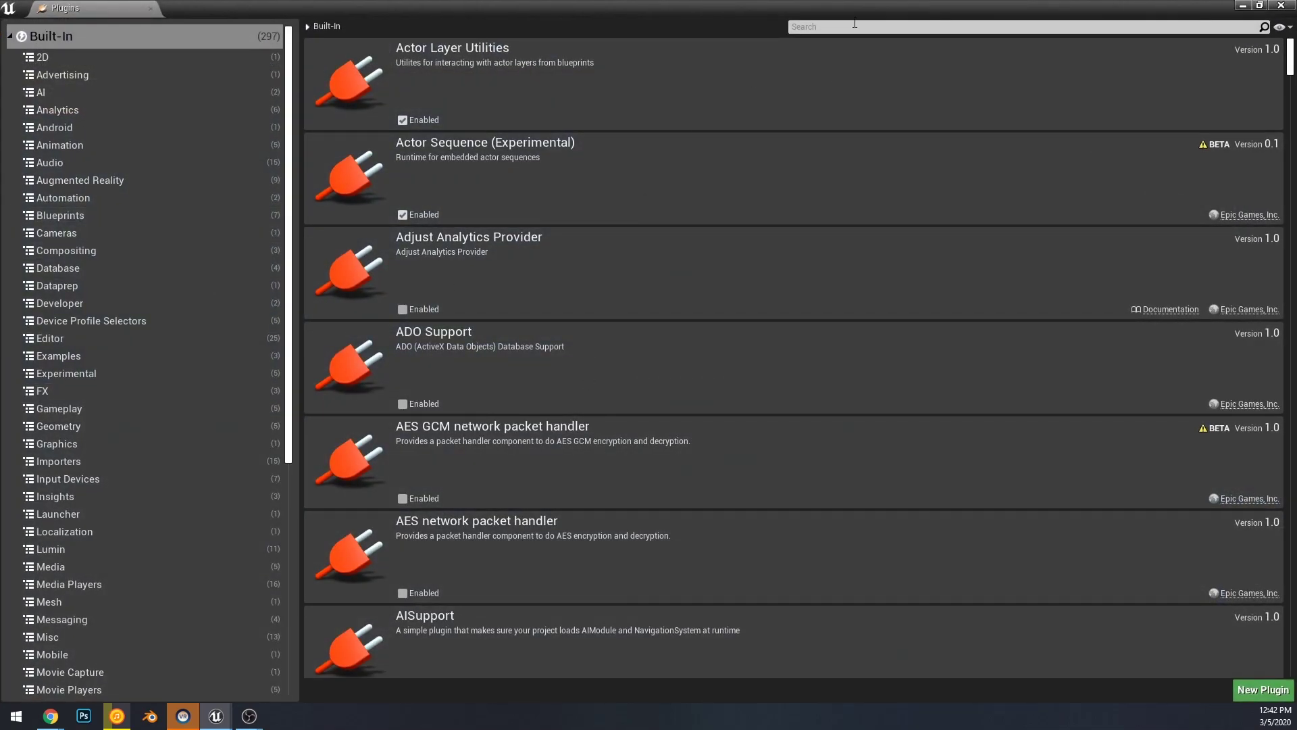
click(837, 27)
text(mesh)
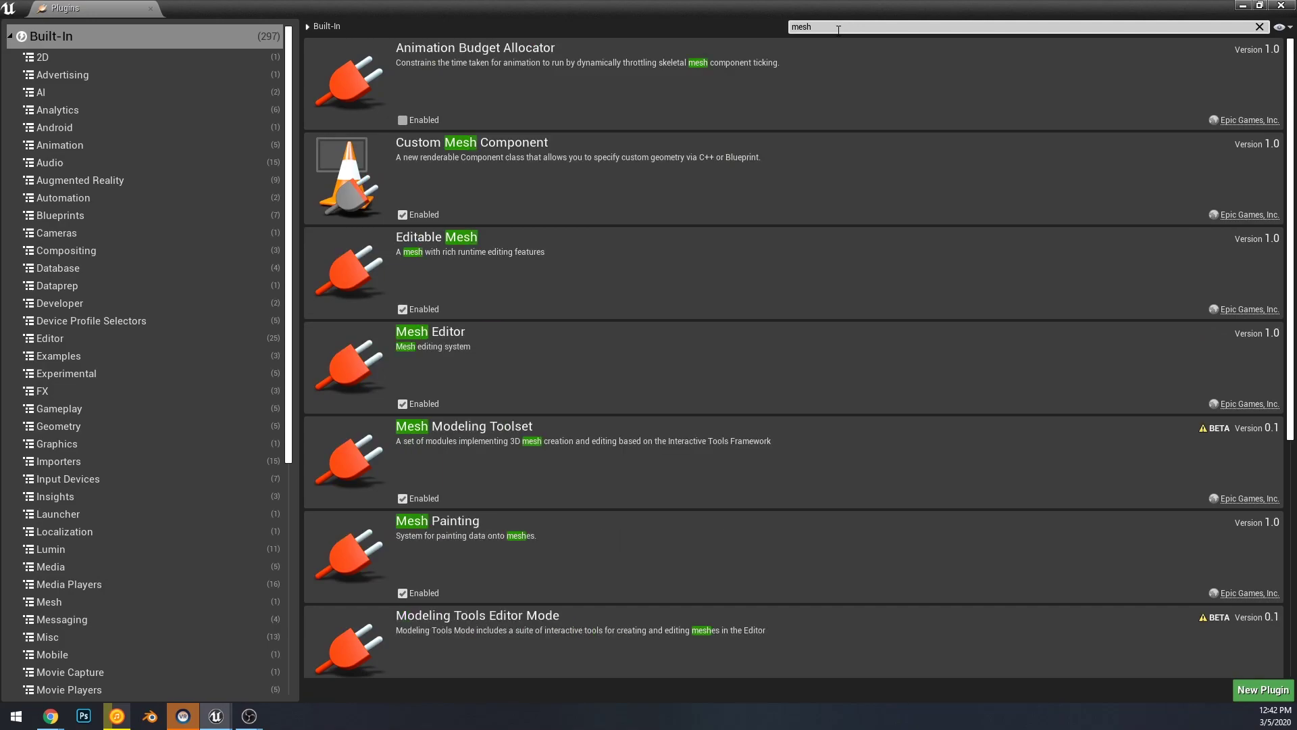
scroll(503, 351, down, 3)
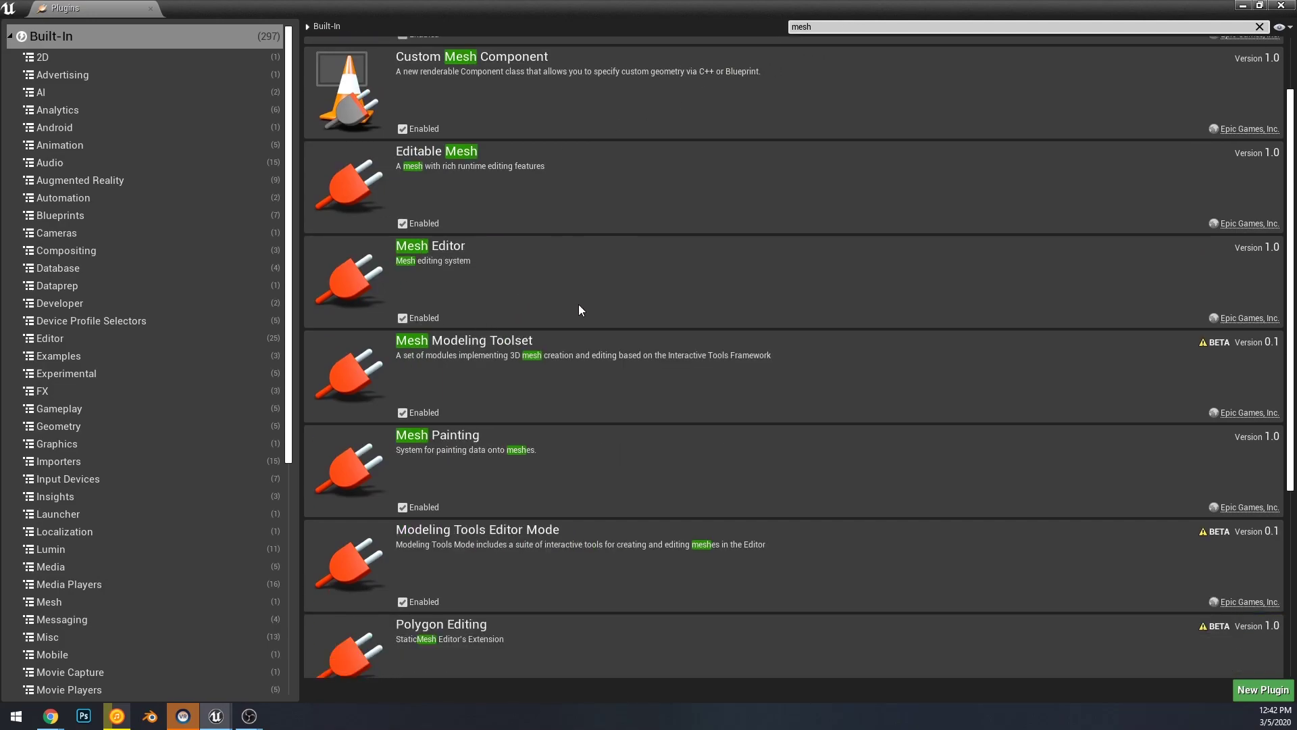
scroll(581, 304, down, 2)
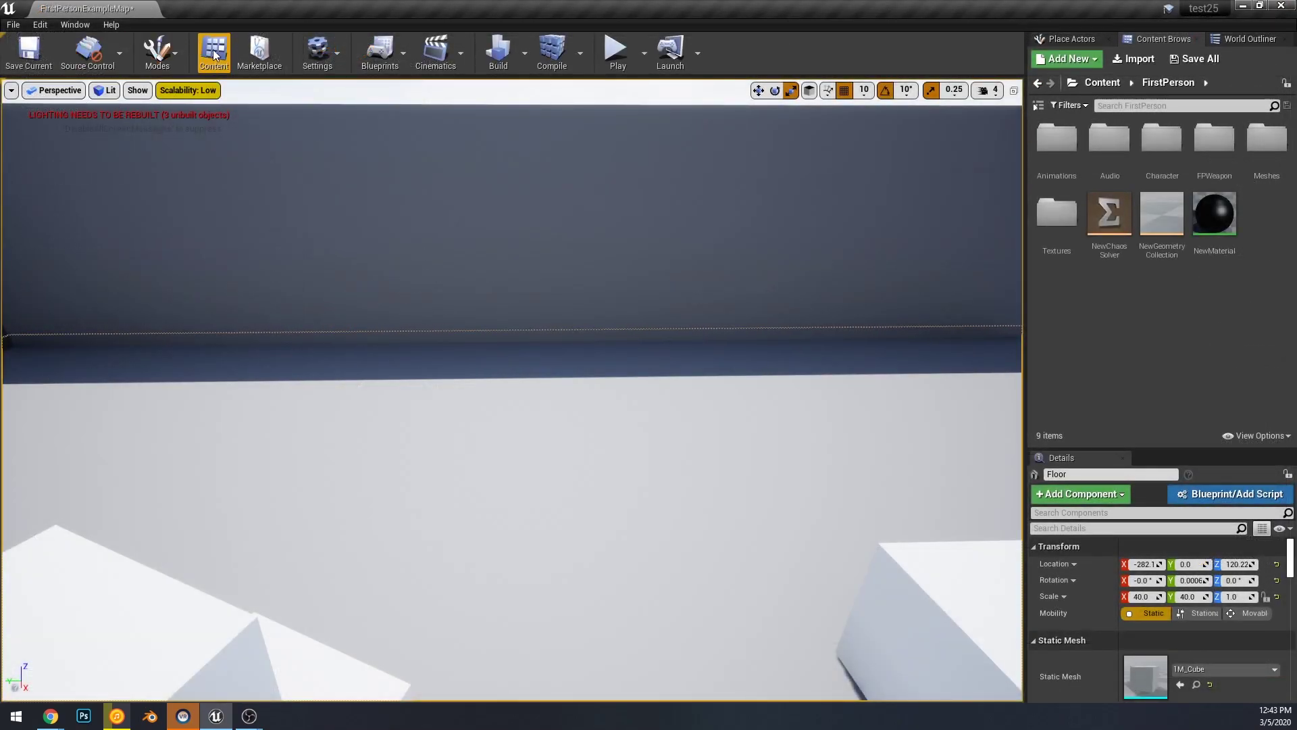
Switch to Modeling mode and place a box primitive with width 100 and height 200 on the floor
click(151, 50)
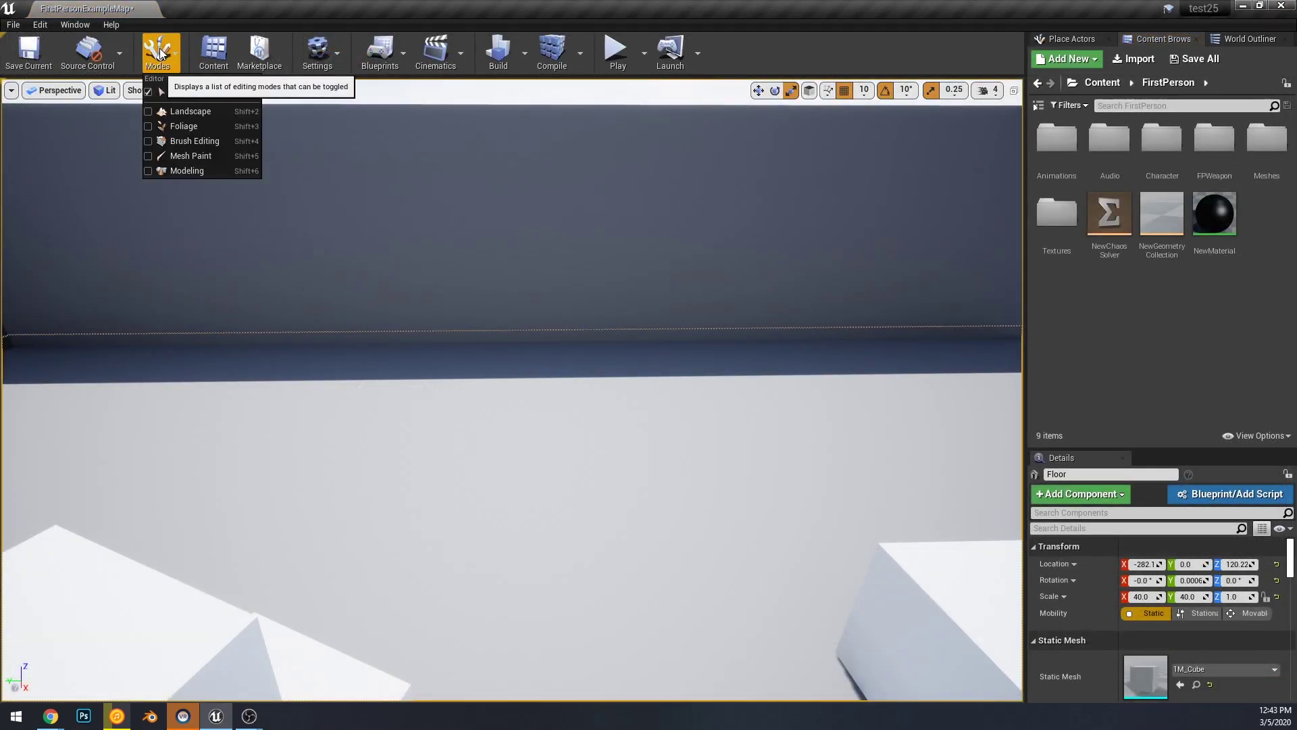
click(183, 170)
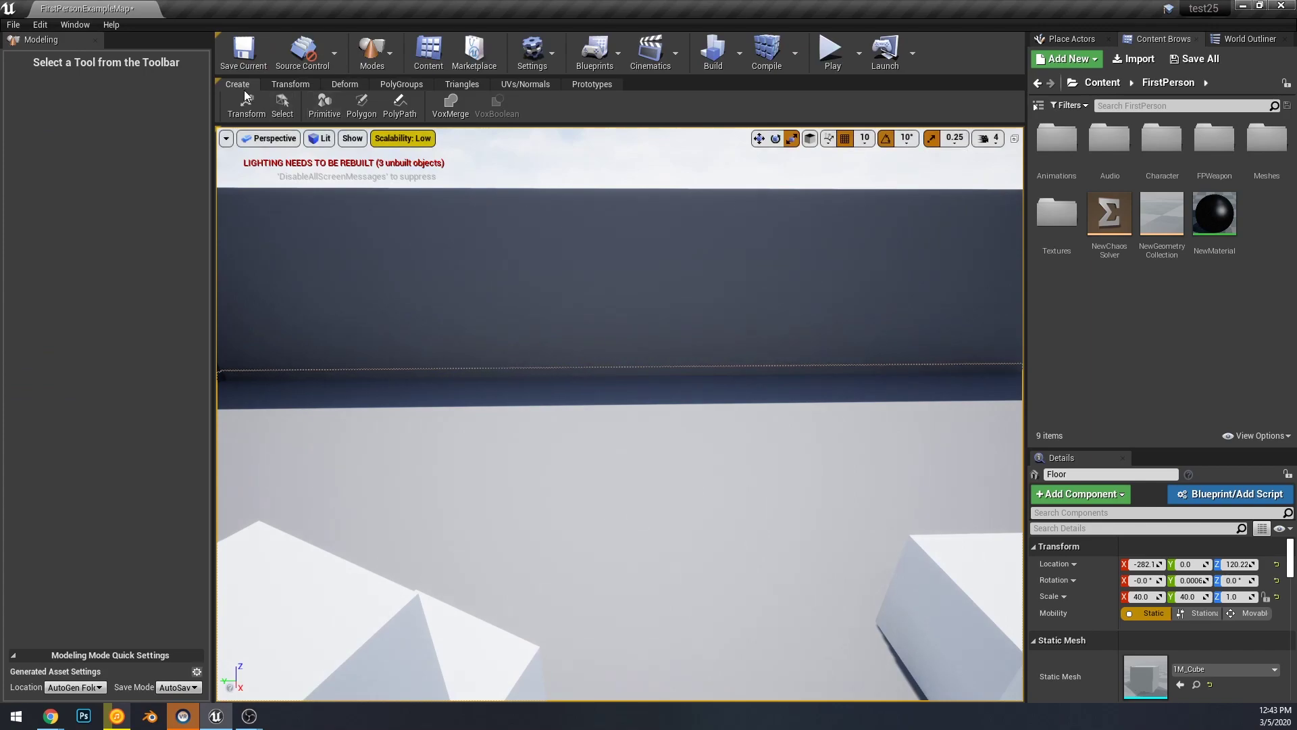
mouse_move(432, 230)
right_down()
mouse_move(419, 189)
mouse_move(429, 236)
right_up()
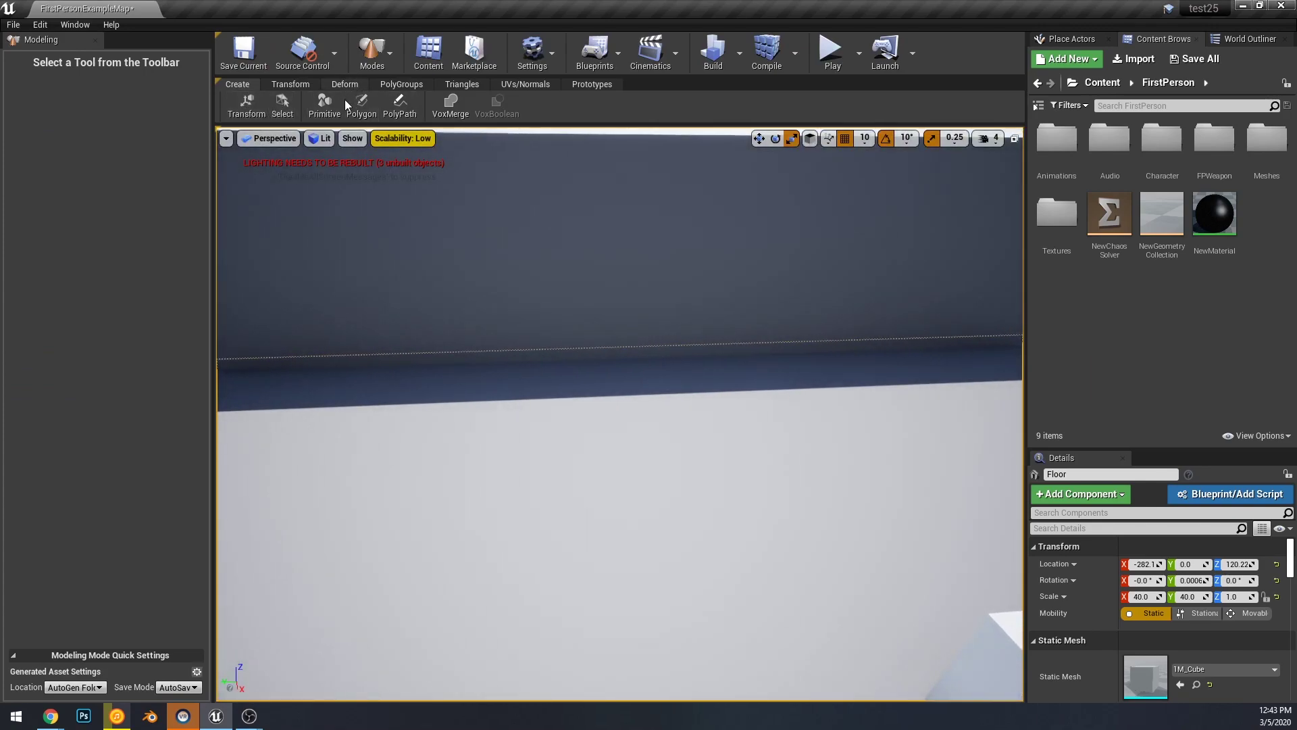
click(325, 112)
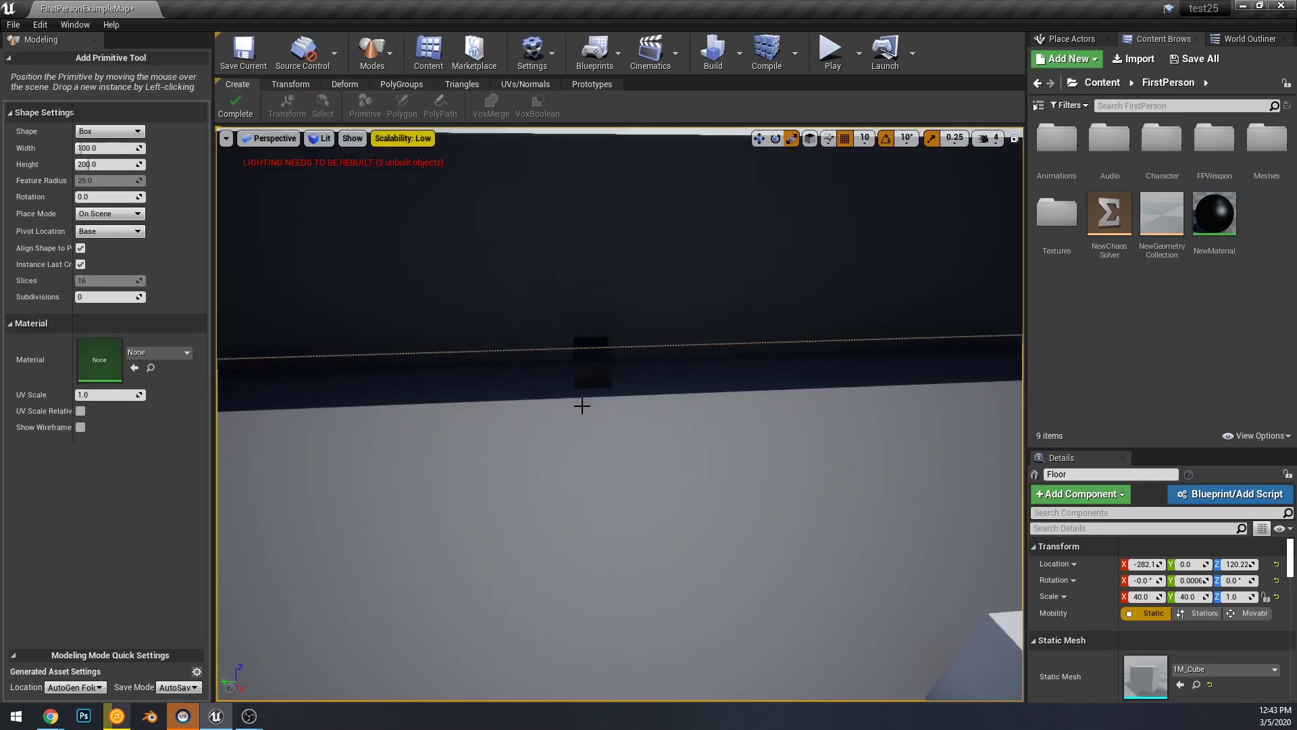
click(488, 443)
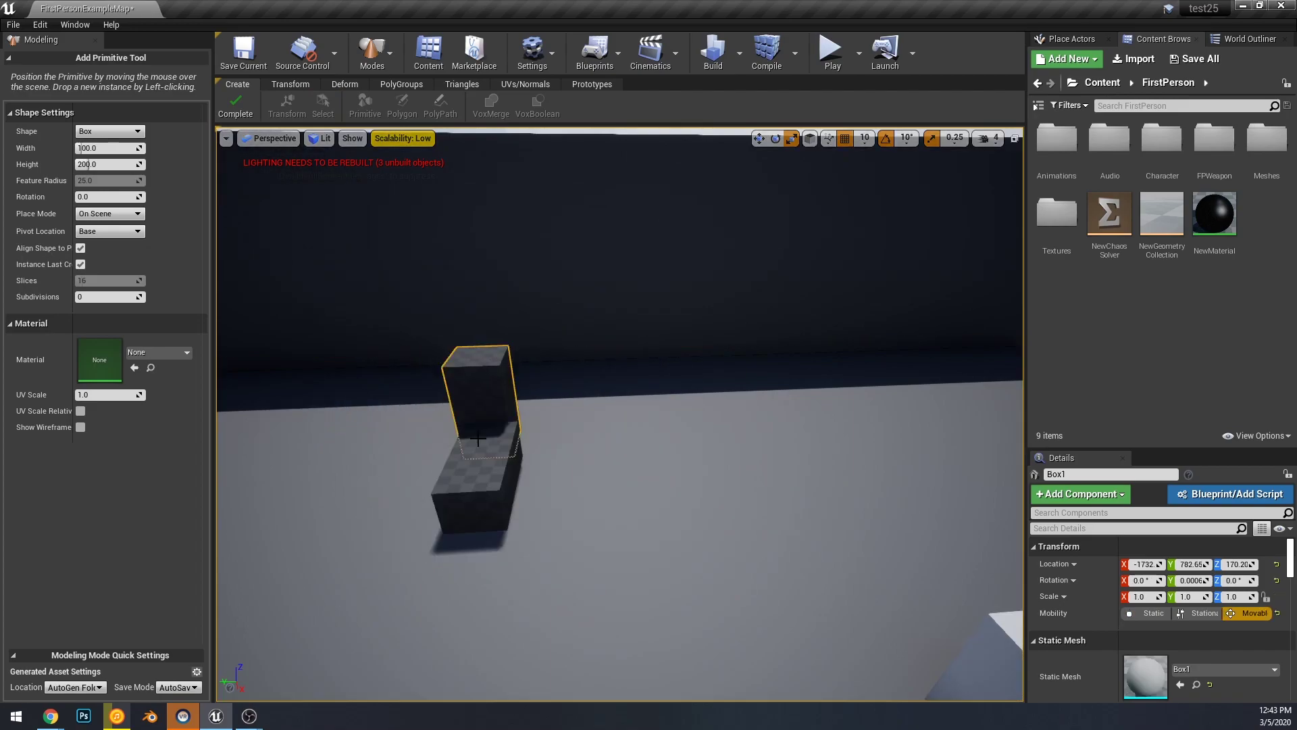
key(Escape)
click(249, 105)
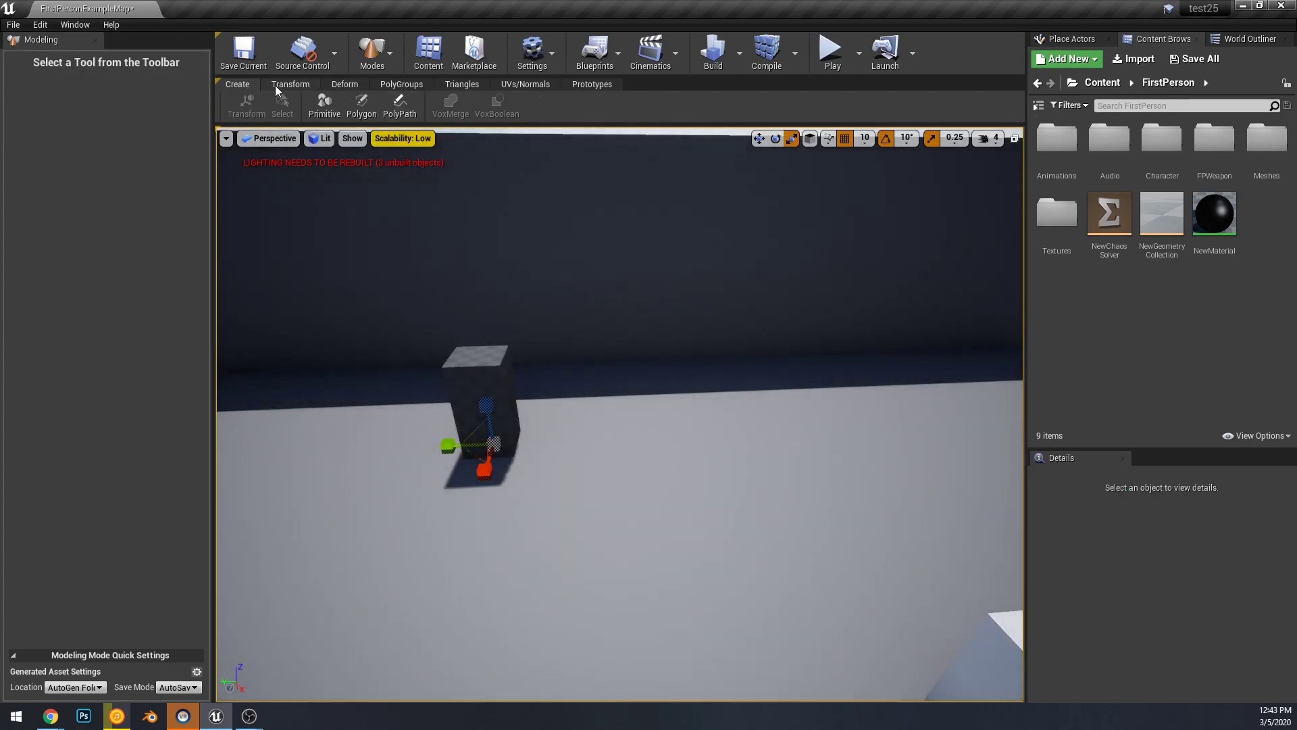
Draw a freehand U-shaped polygon on the floor beside the box and extrude it about 382 units high
click(362, 108)
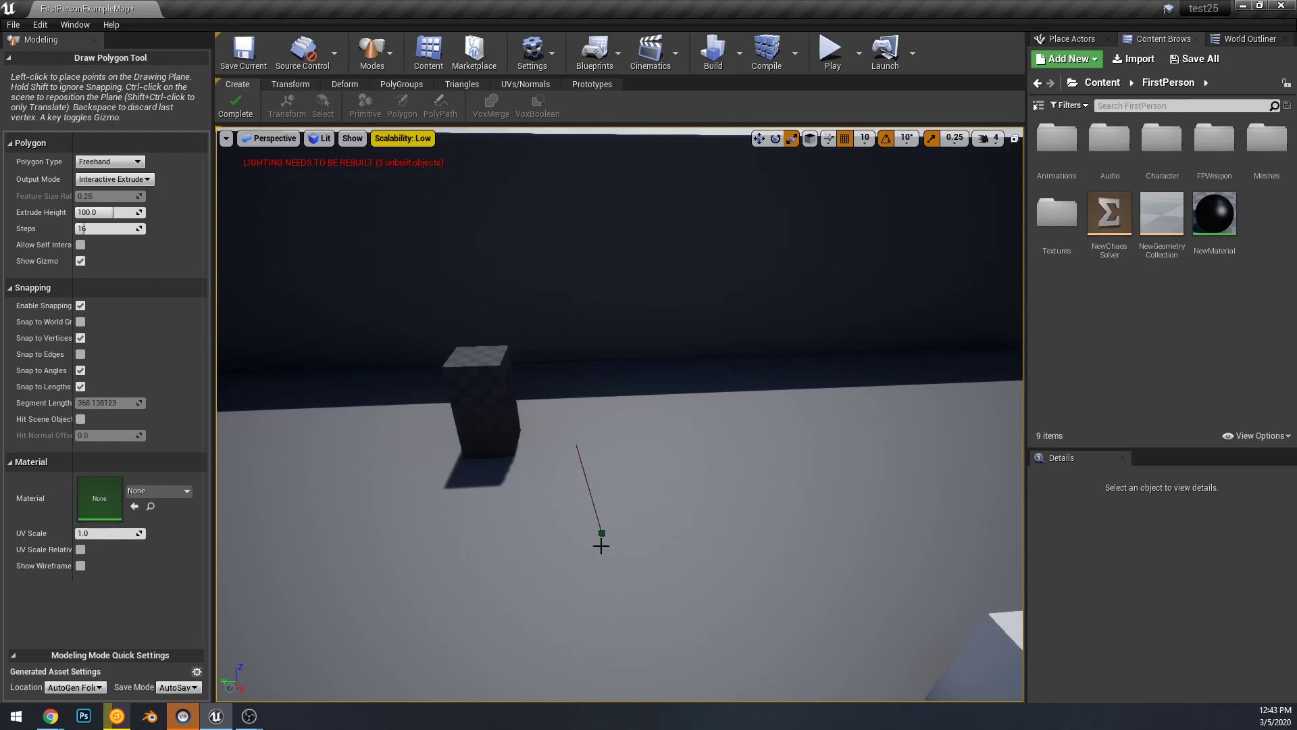
click(668, 579)
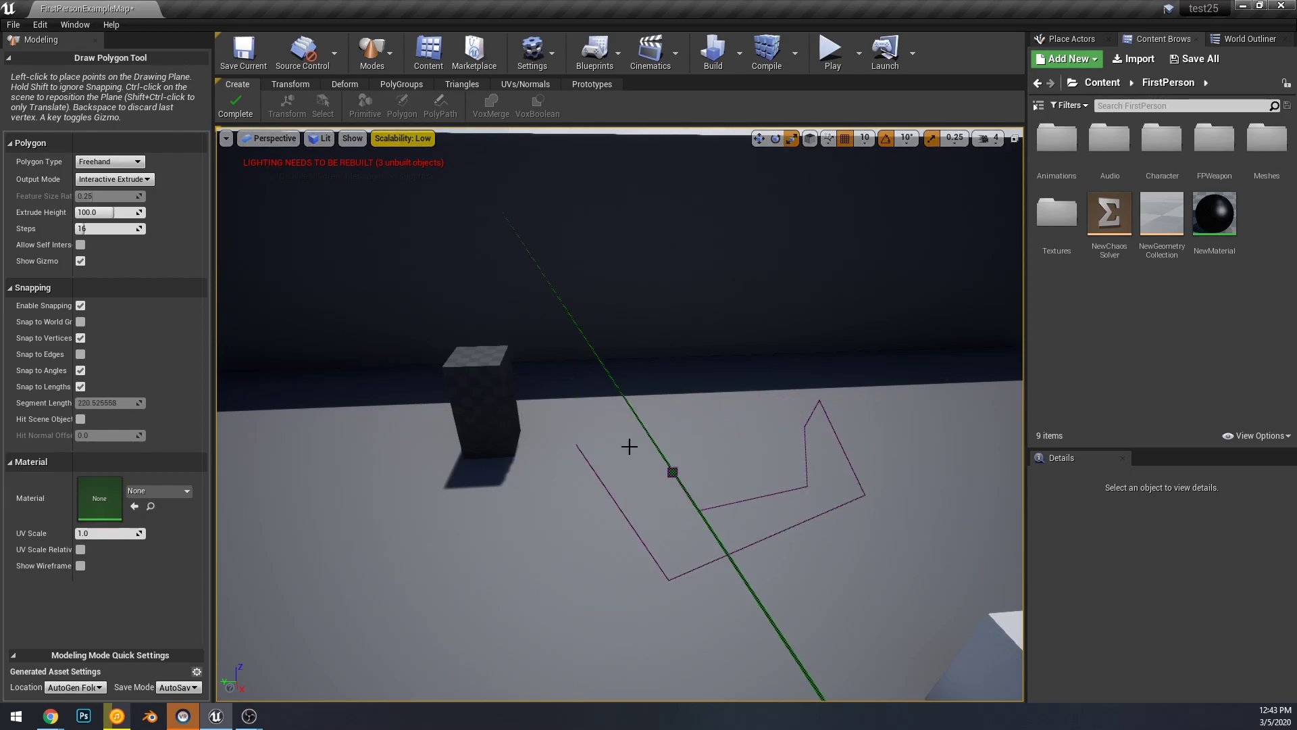
click(577, 444)
click(566, 199)
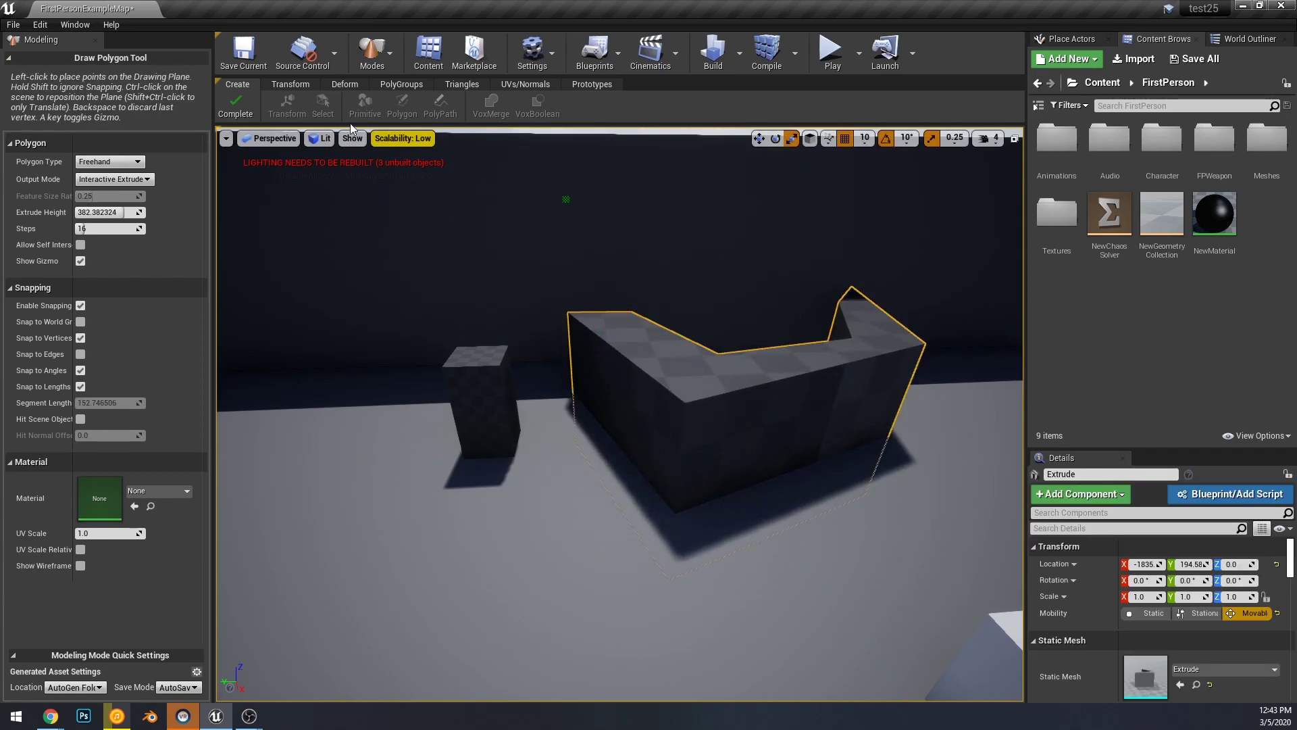
click(253, 112)
Draw a zigzag PolyPath wall across the floor in front of the existing shapes, about 2.2 wide and 470 high
click(440, 107)
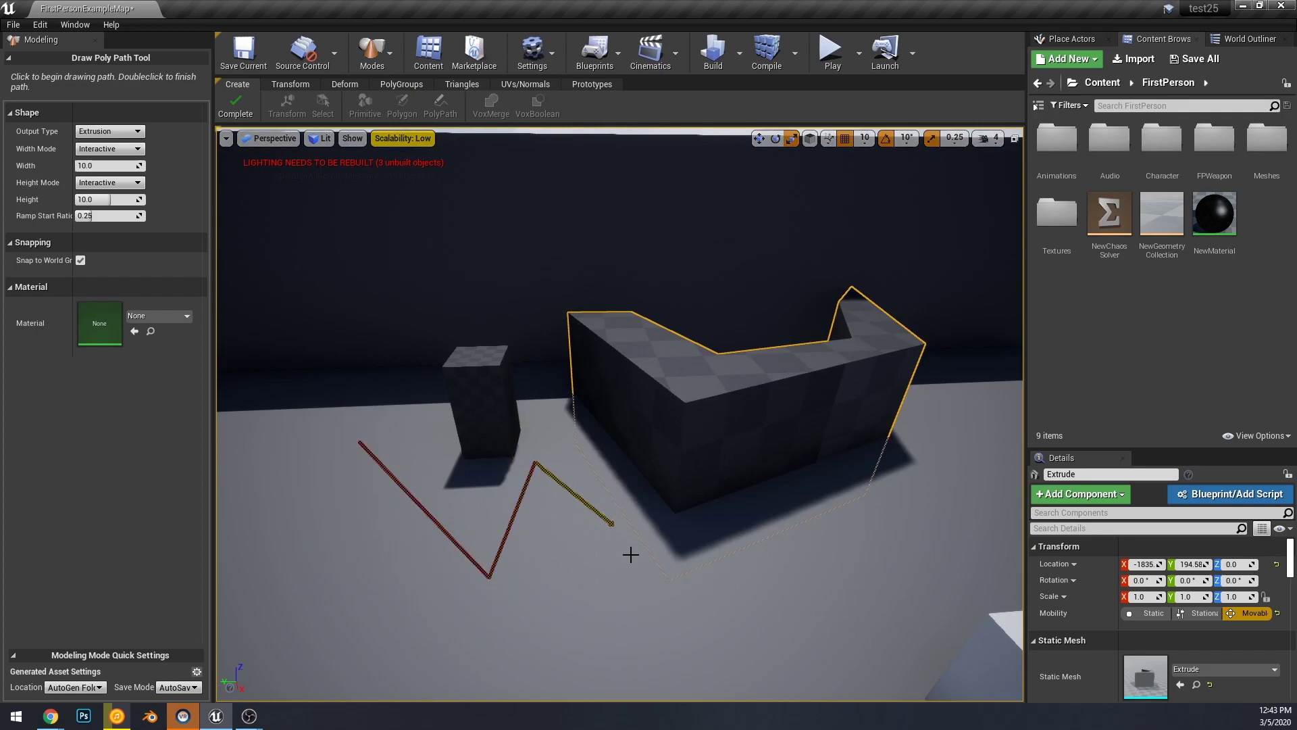
double_click(920, 498)
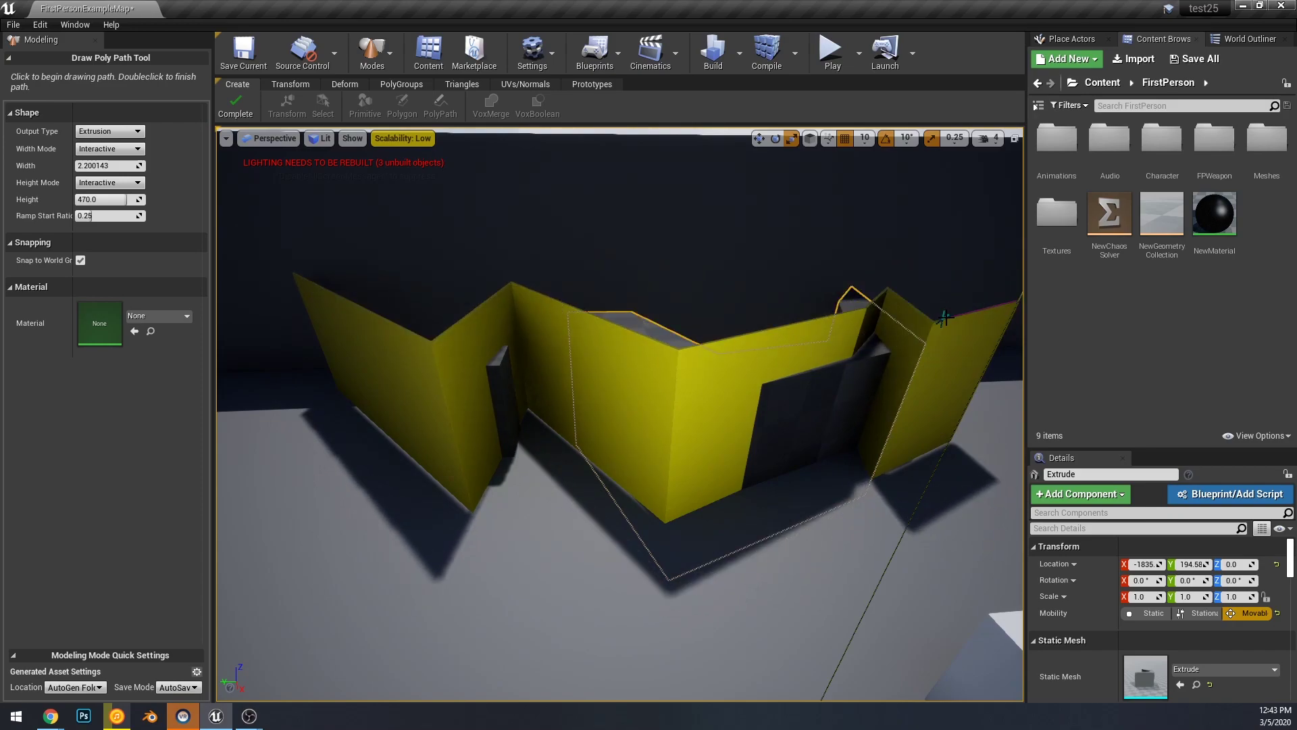
click(946, 318)
right_drag(729, 390, 729, 390)
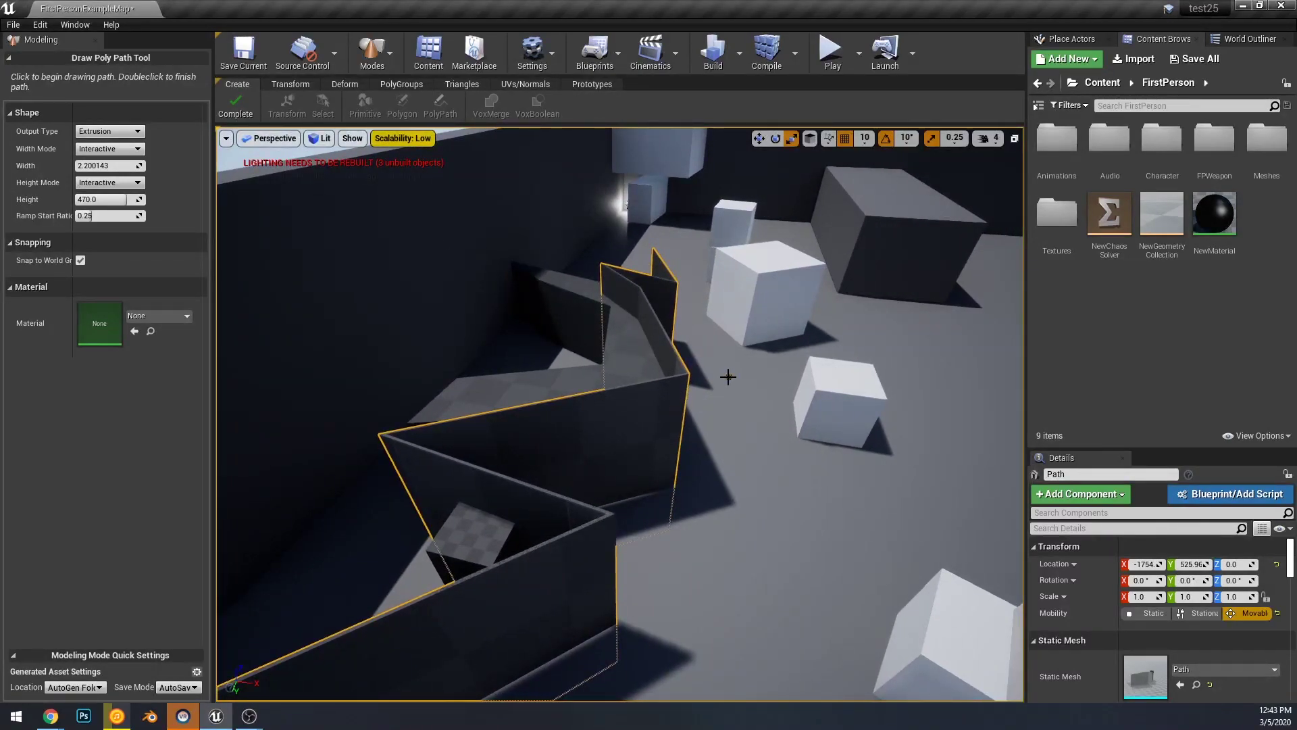
scroll(729, 377, down, 3)
click(237, 109)
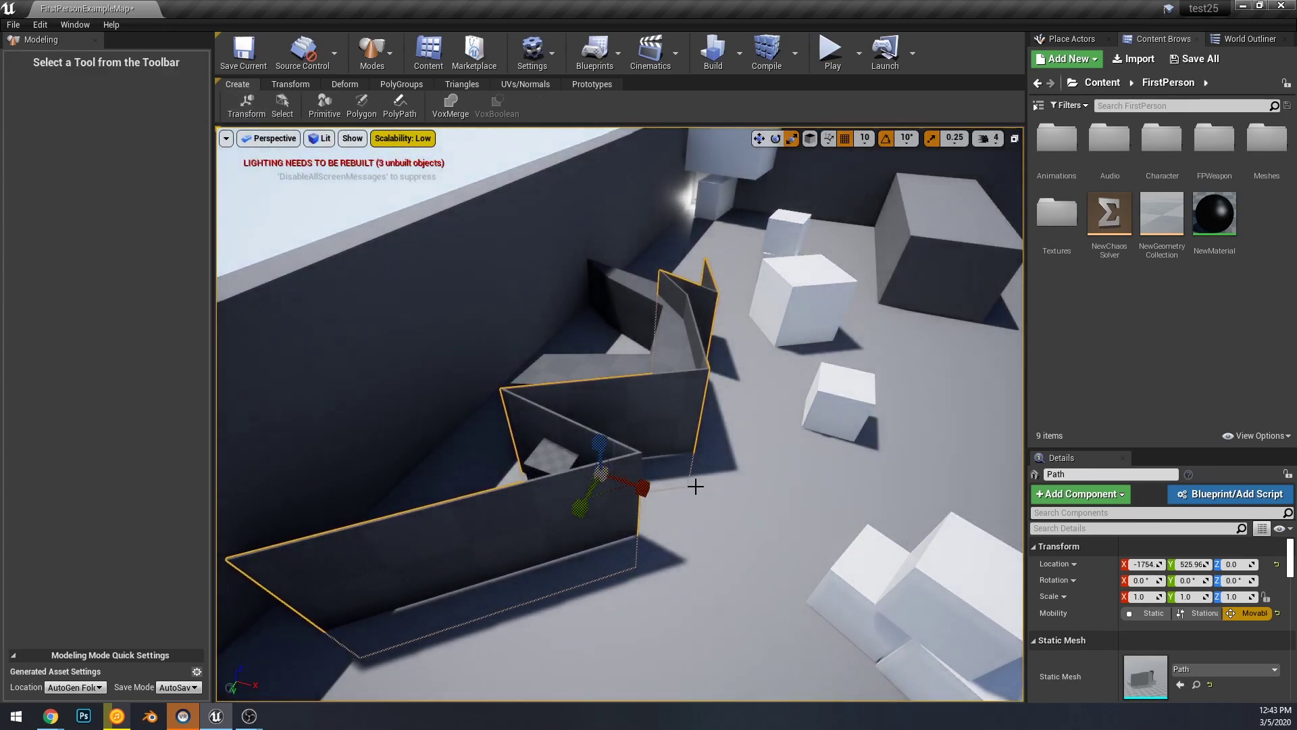
Reposition the large box's transform gizmo with Set Pivot enabled, and lower the box to a Z location of about 140
right_drag(696, 485, 676, 473)
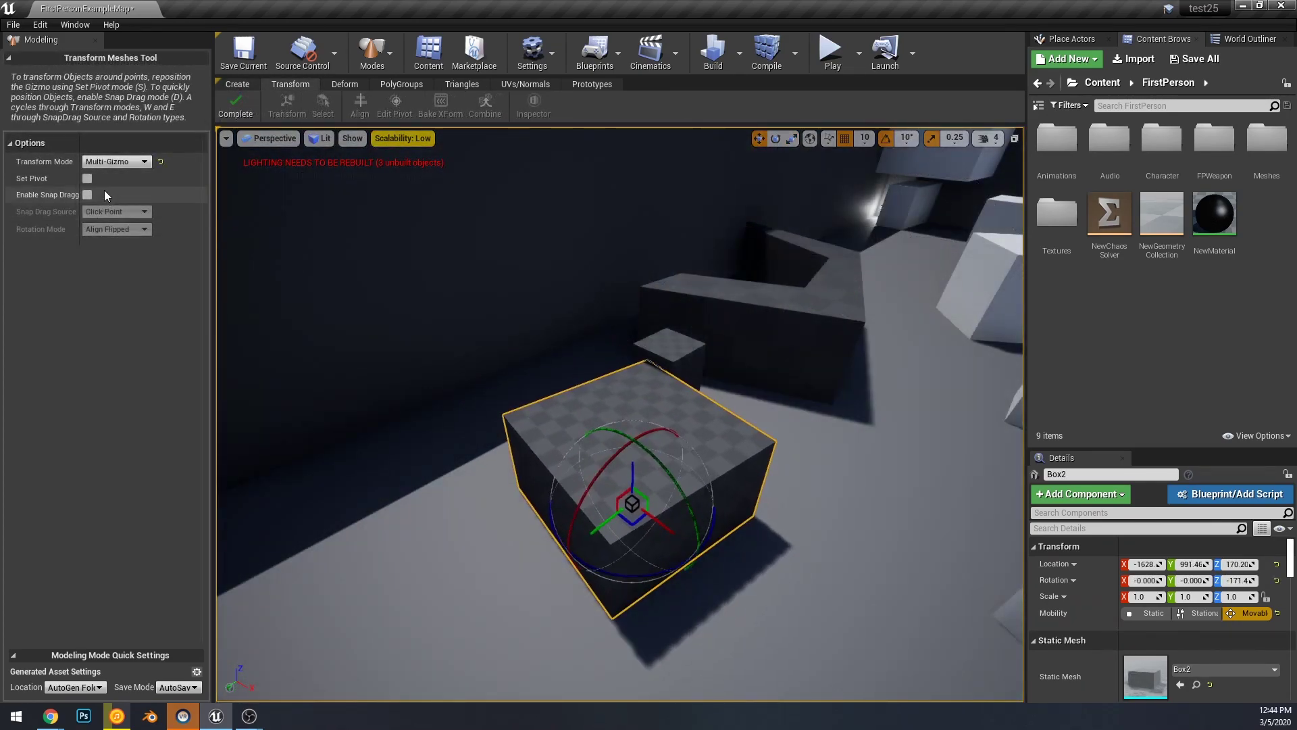
click(88, 179)
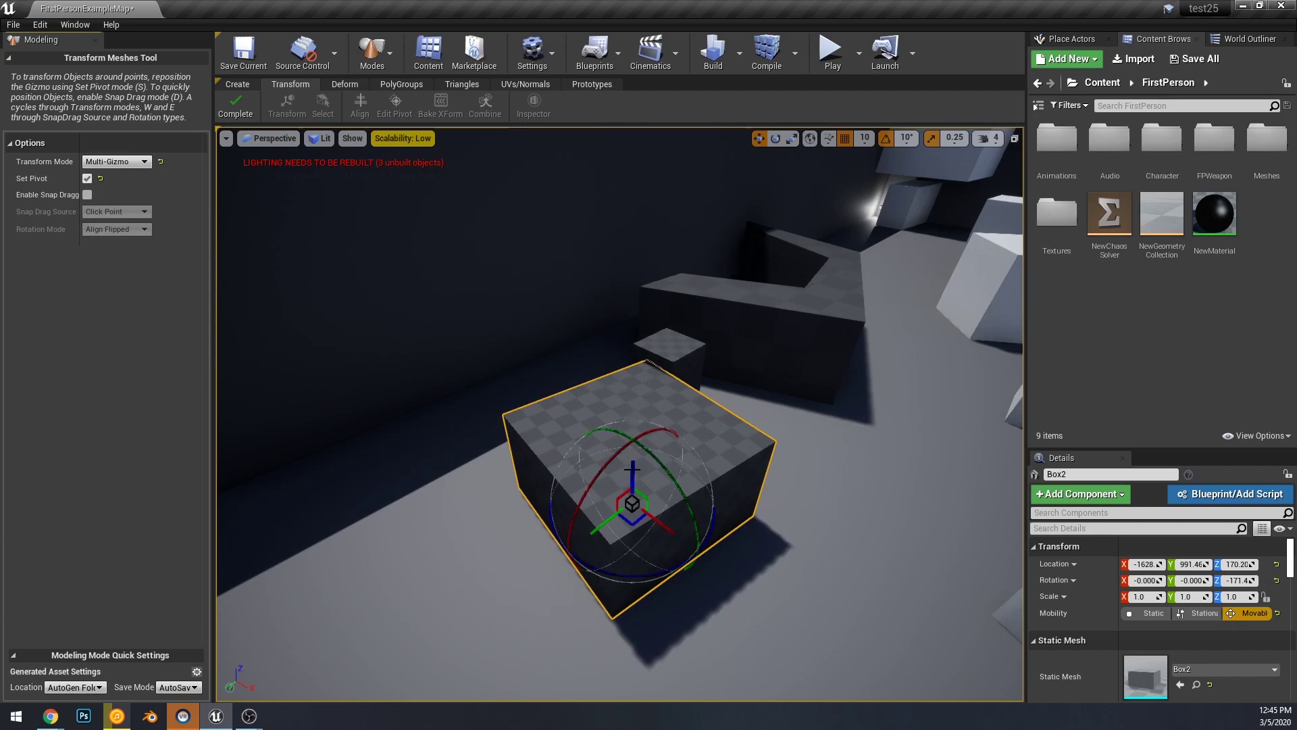
drag(632, 468, 625, 391)
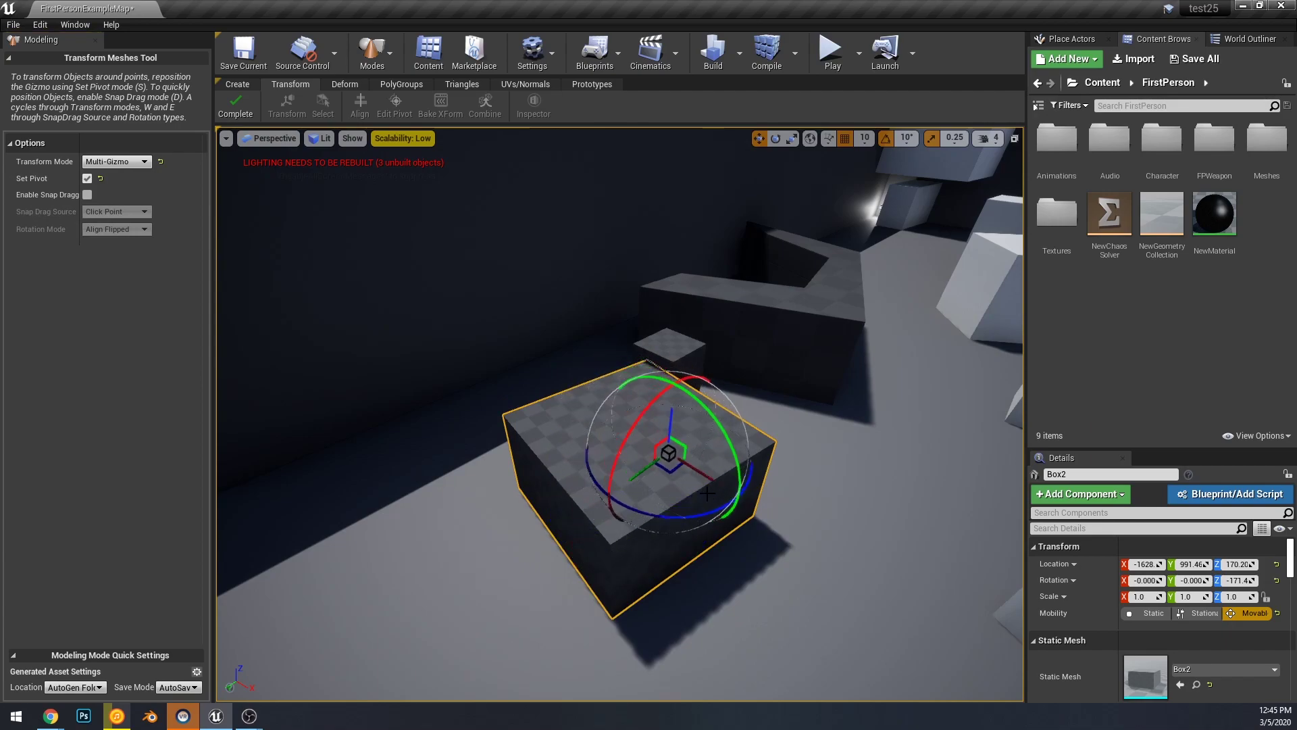
click(235, 105)
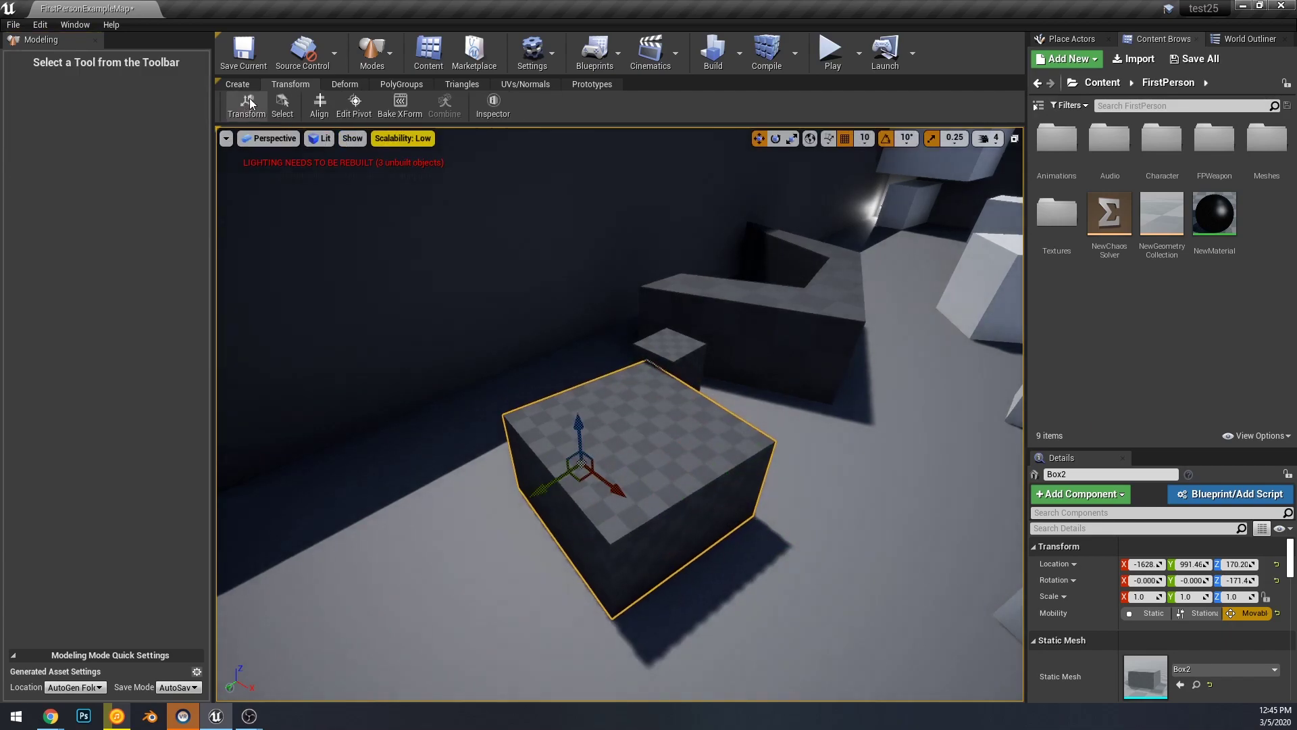
drag(580, 429, 516, 482)
Brush over triangles on the large box's top face with the Mesh Selection tool
click(284, 106)
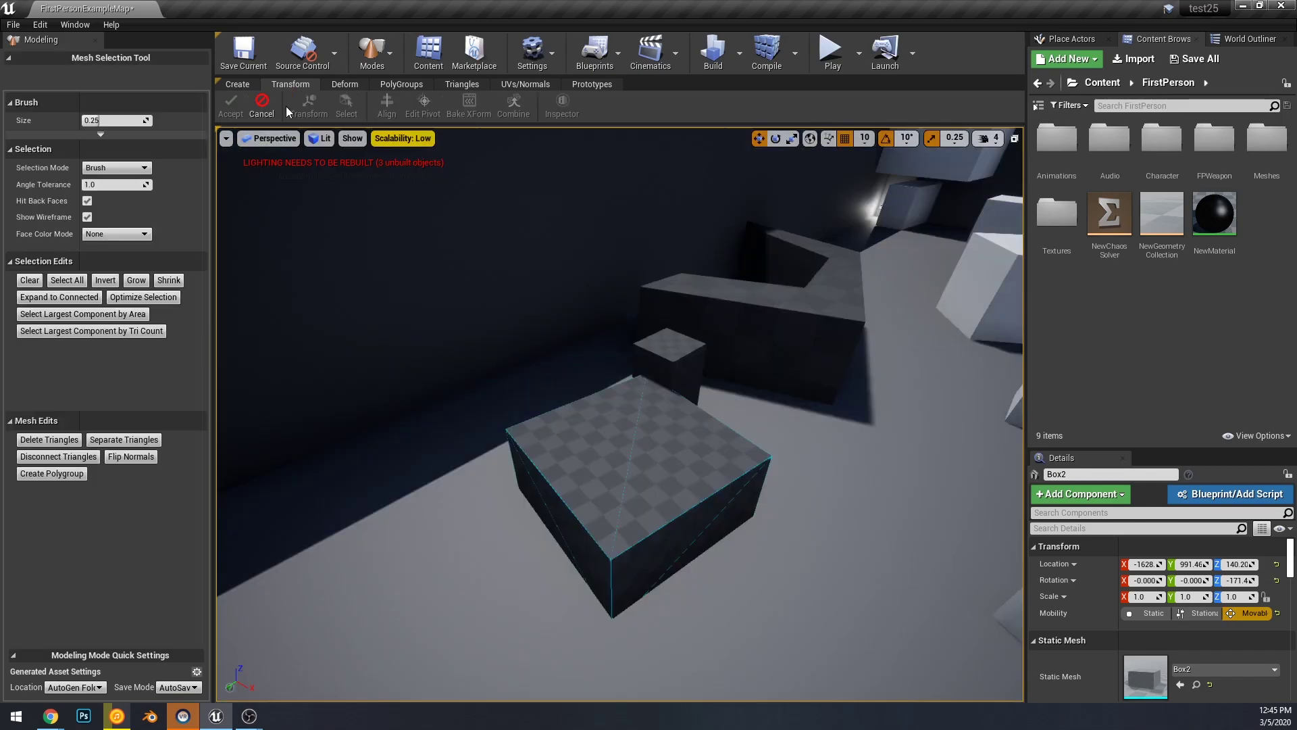
mouse_move(605, 446)
mouse_down()
mouse_move(608, 521)
mouse_move(626, 526)
mouse_up()
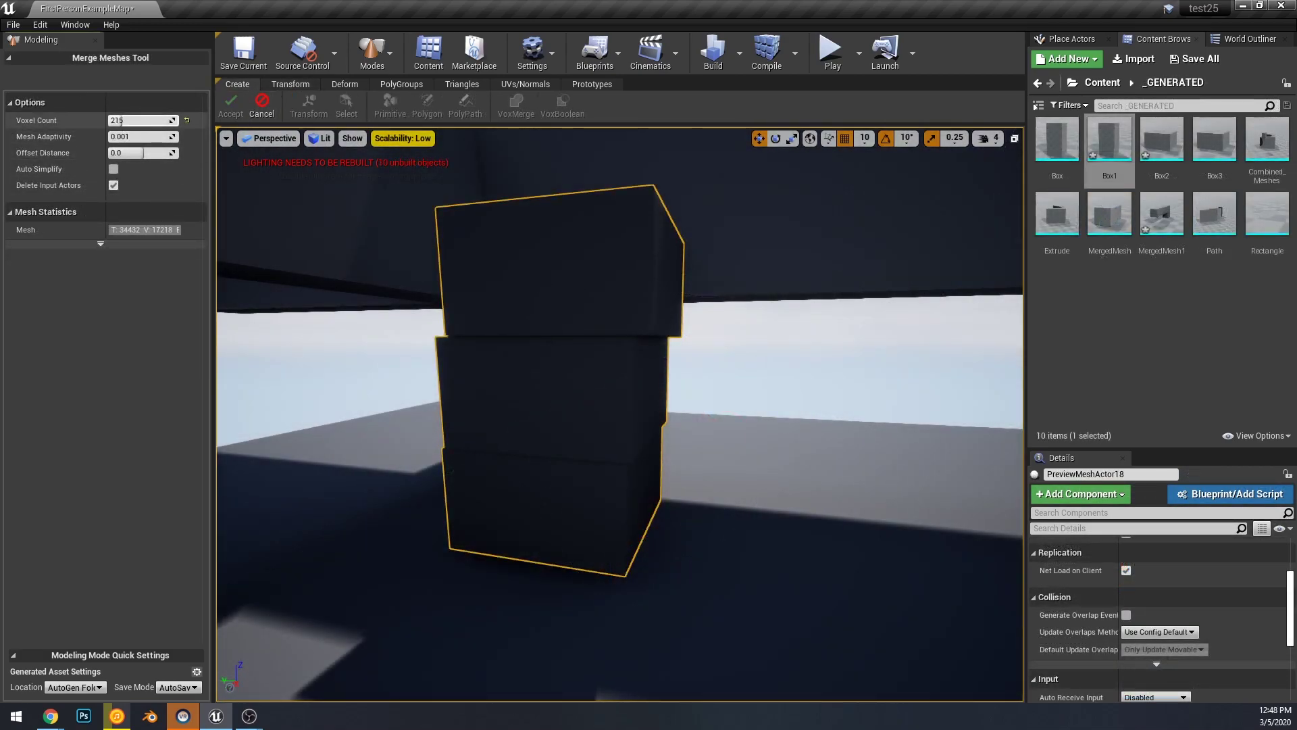
Try a voxel count of 380 for merging the stacked boxes, and set it to 37
drag(122, 120, 133, 120)
mouse_move(554, 379)
right_down()
mouse_move(473, 304)
mouse_move(527, 392)
mouse_move(537, 387)
right_up()
key(w)
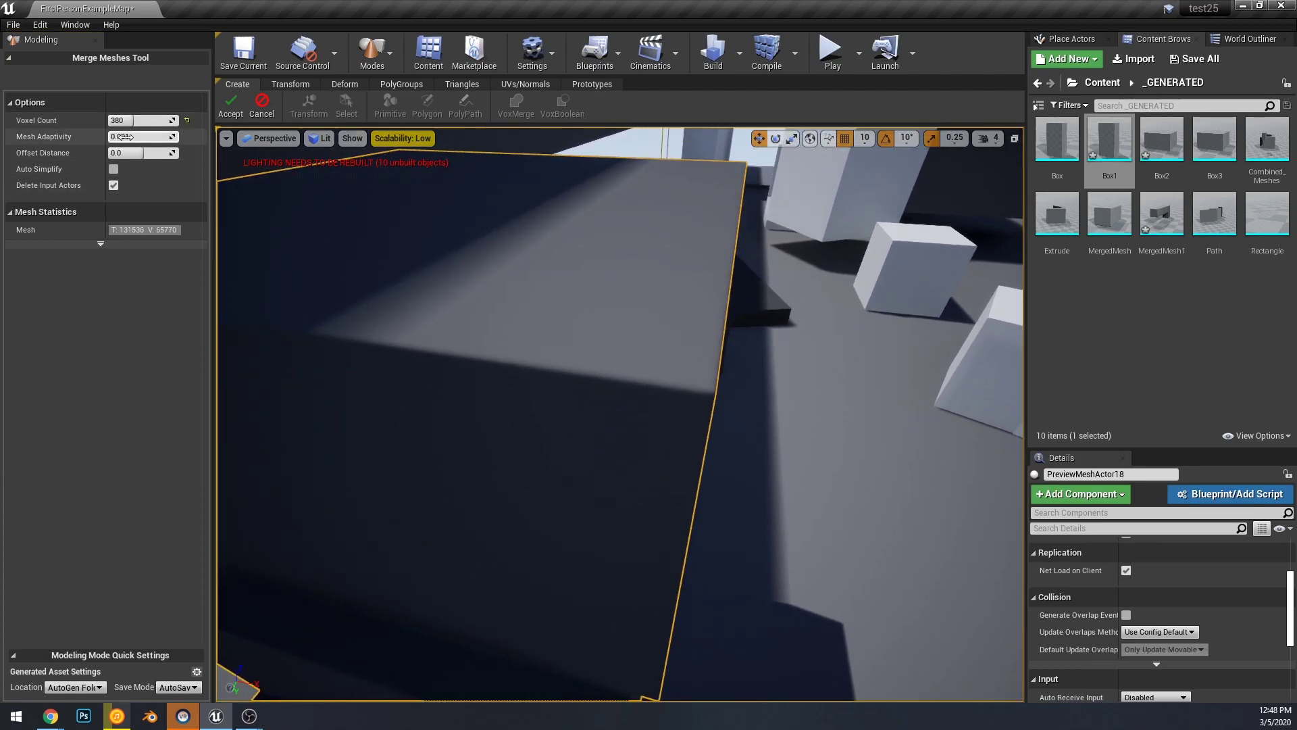
drag(128, 124, 149, 120)
right_drag(608, 406, 429, 347)
key(s)
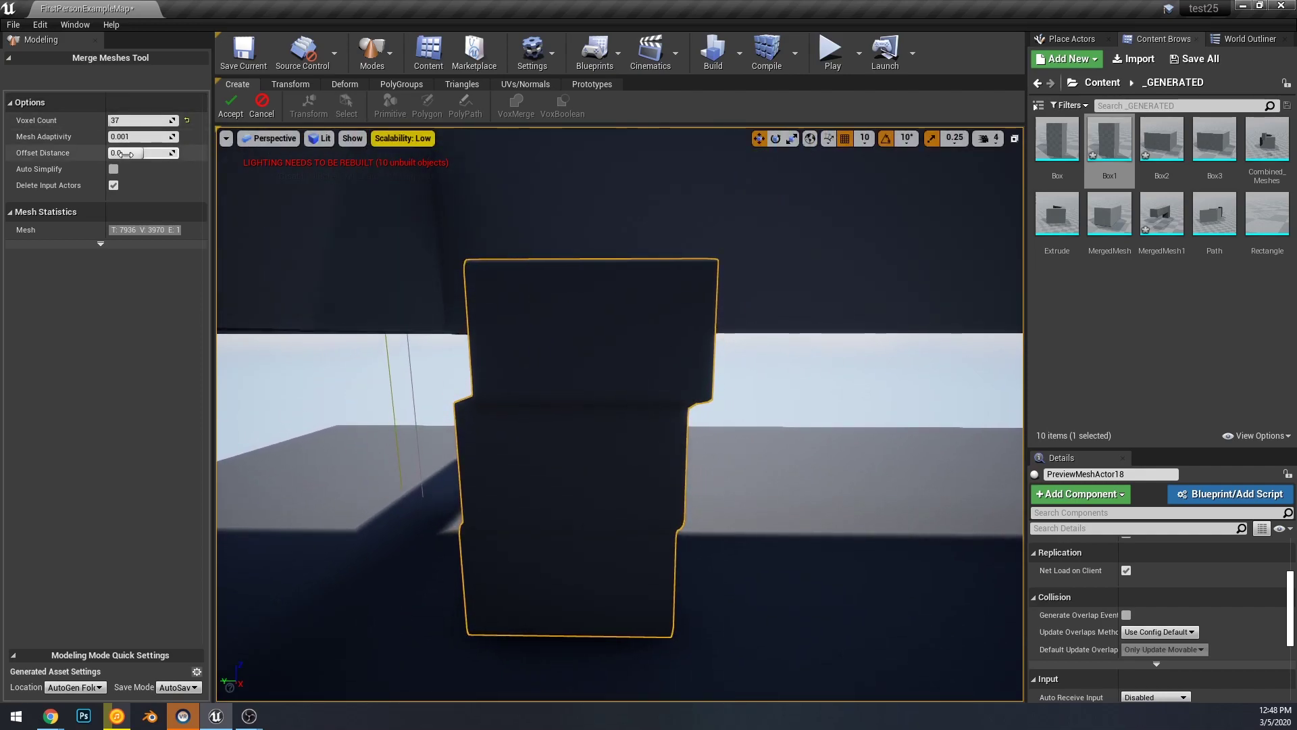
Enable Auto Simplify for the voxel merge and accept merging the stacked boxes
click(114, 169)
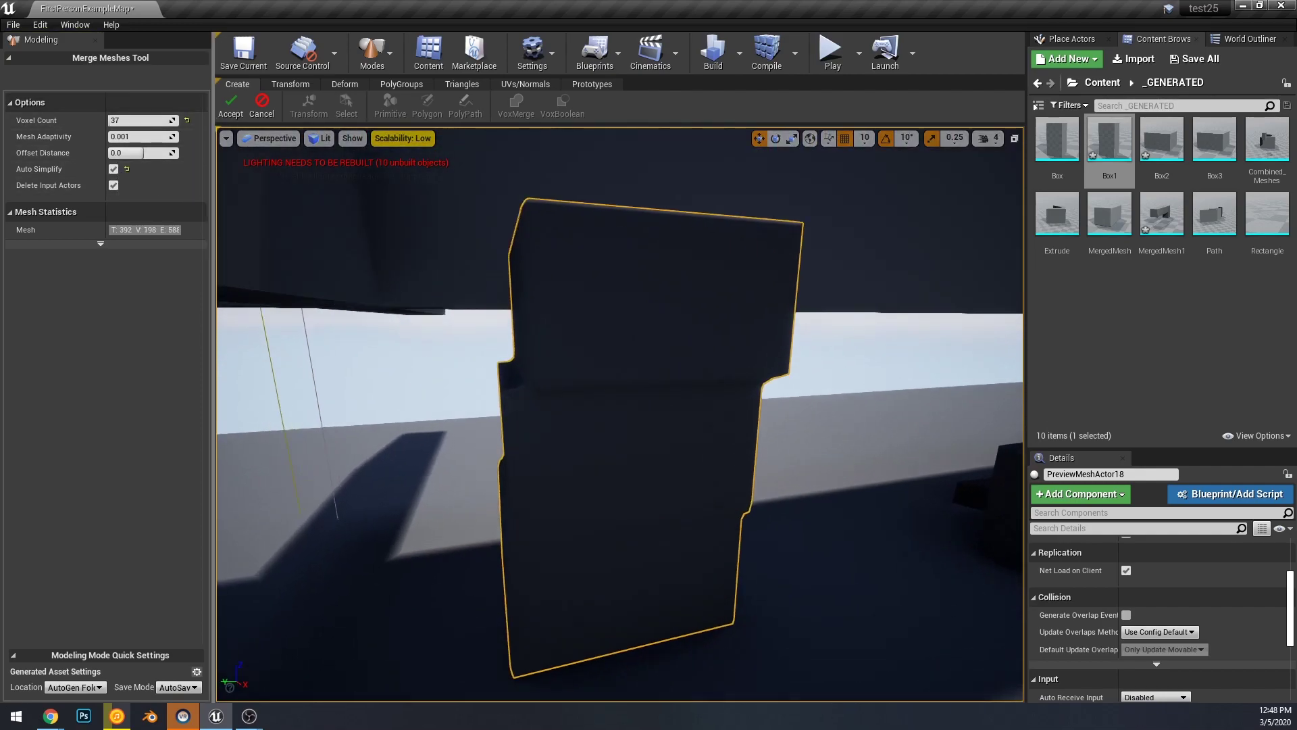
right_drag(608, 406, 591, 391)
key(s)
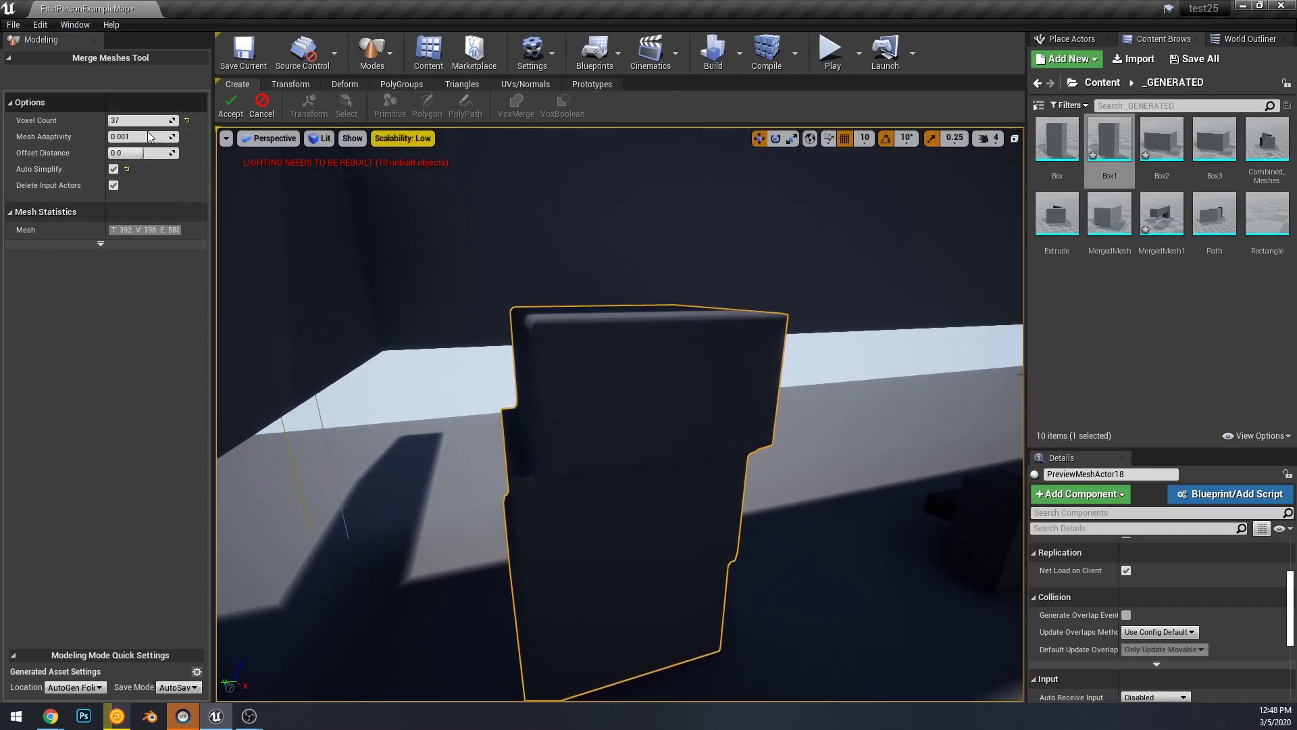
click(115, 188)
click(235, 101)
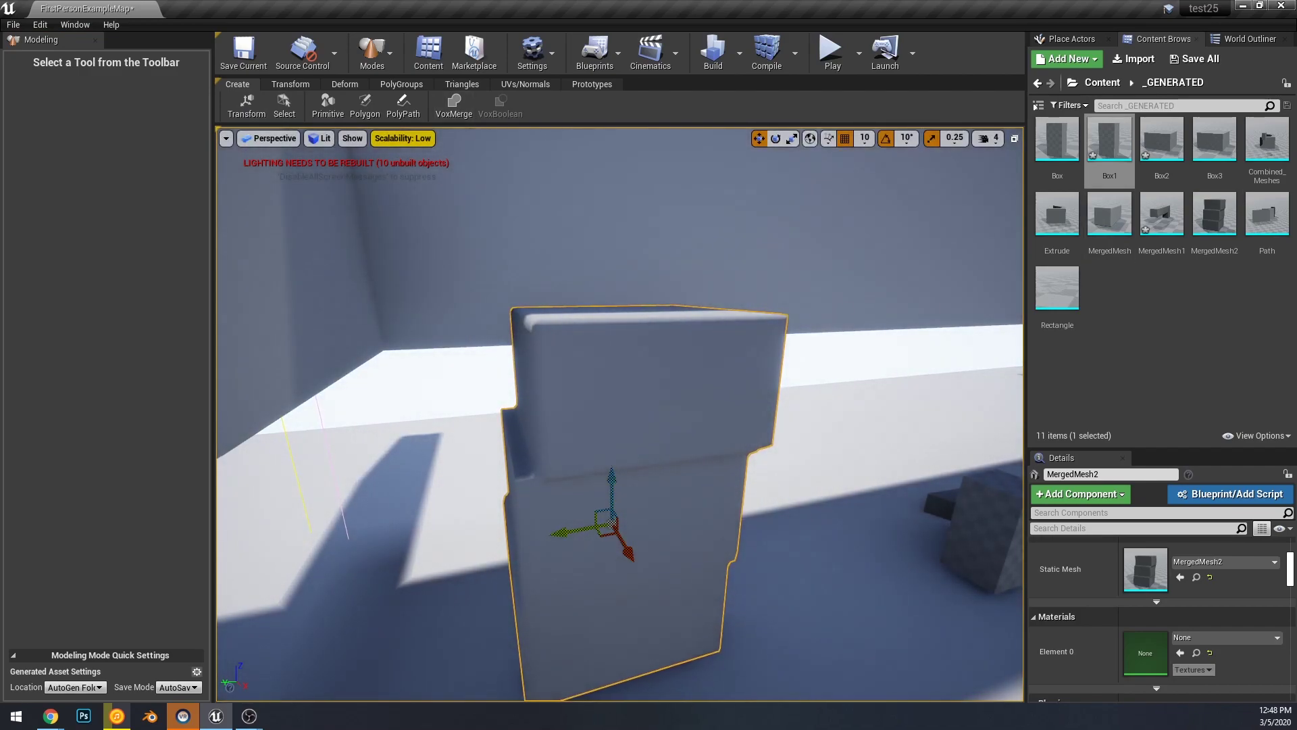
Pull the merged stack's upper corner outward using the Dynamic Mesh Sculpt tool's Move brush
click(344, 84)
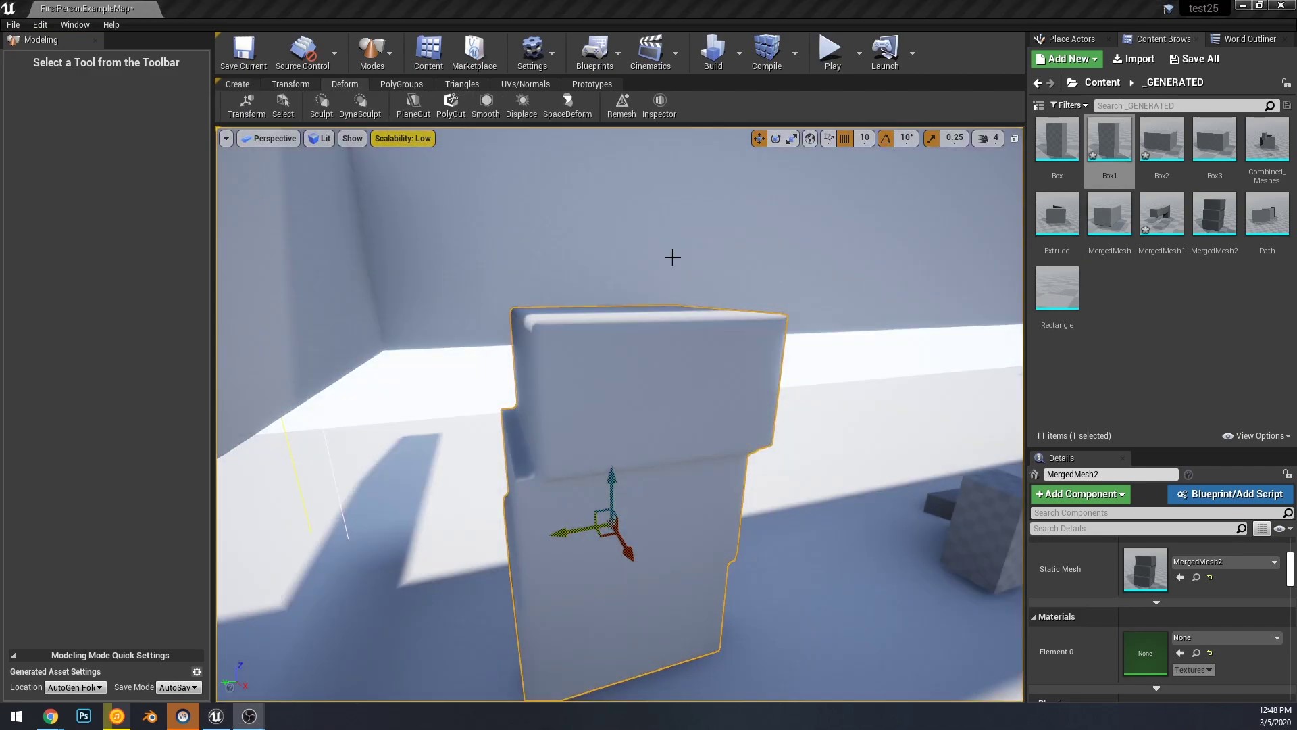
mouse_move(620, 414)
right_down()
mouse_move(554, 410)
mouse_move(597, 415)
right_up()
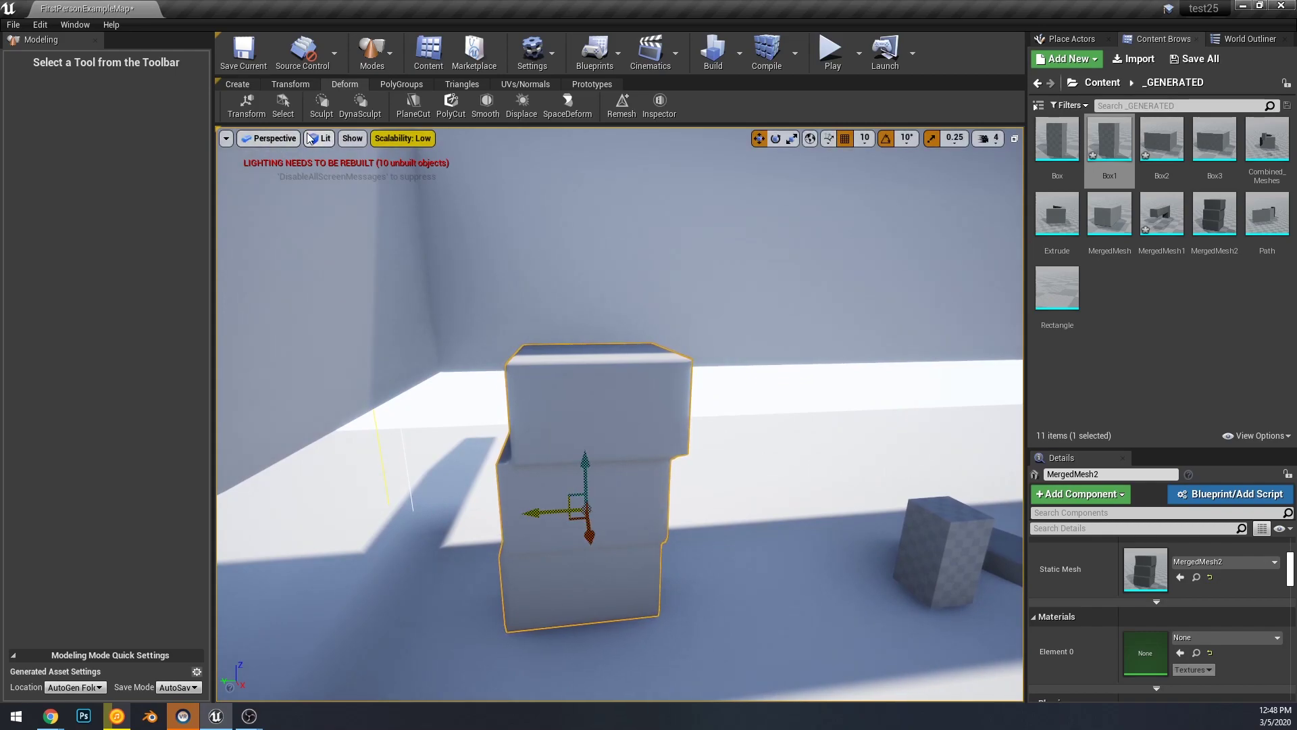
click(318, 100)
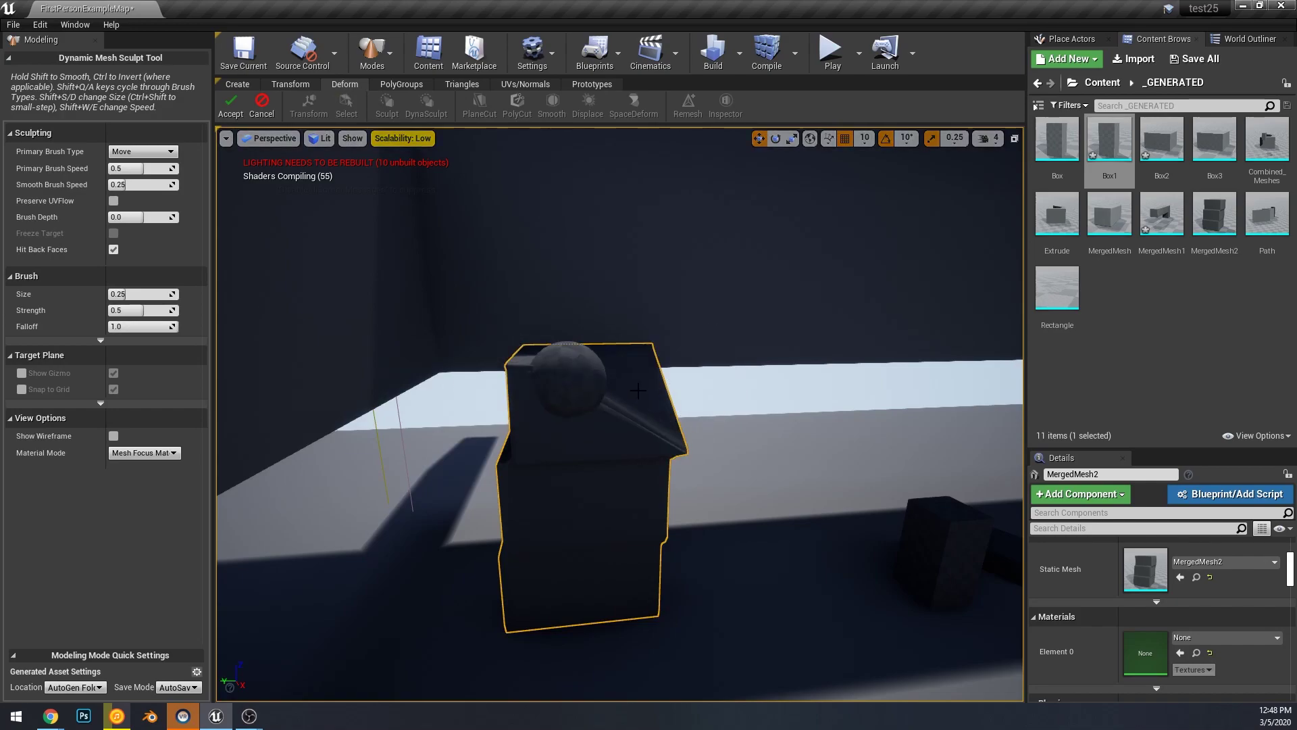
drag(573, 379, 782, 347)
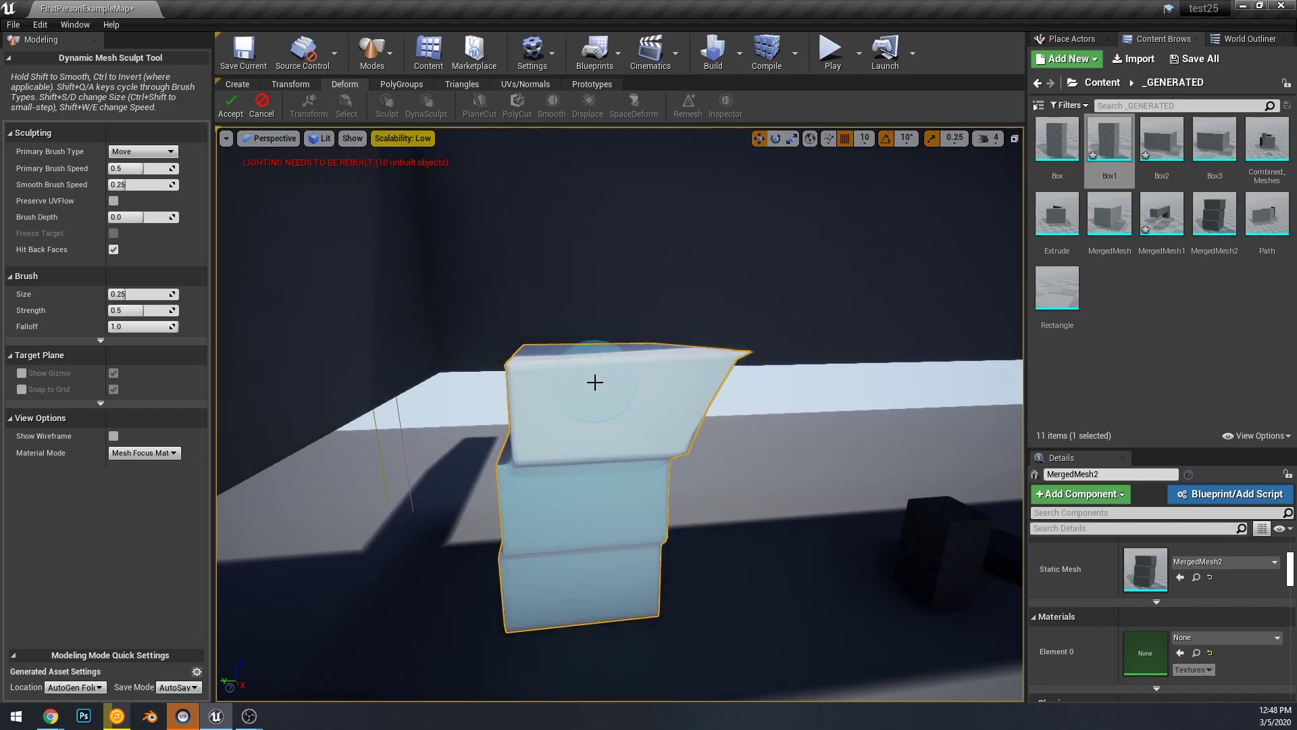
Flatten the top of the merged stack with the FixedPlane sculpting brush
right_drag(595, 382, 668, 426)
click(129, 154)
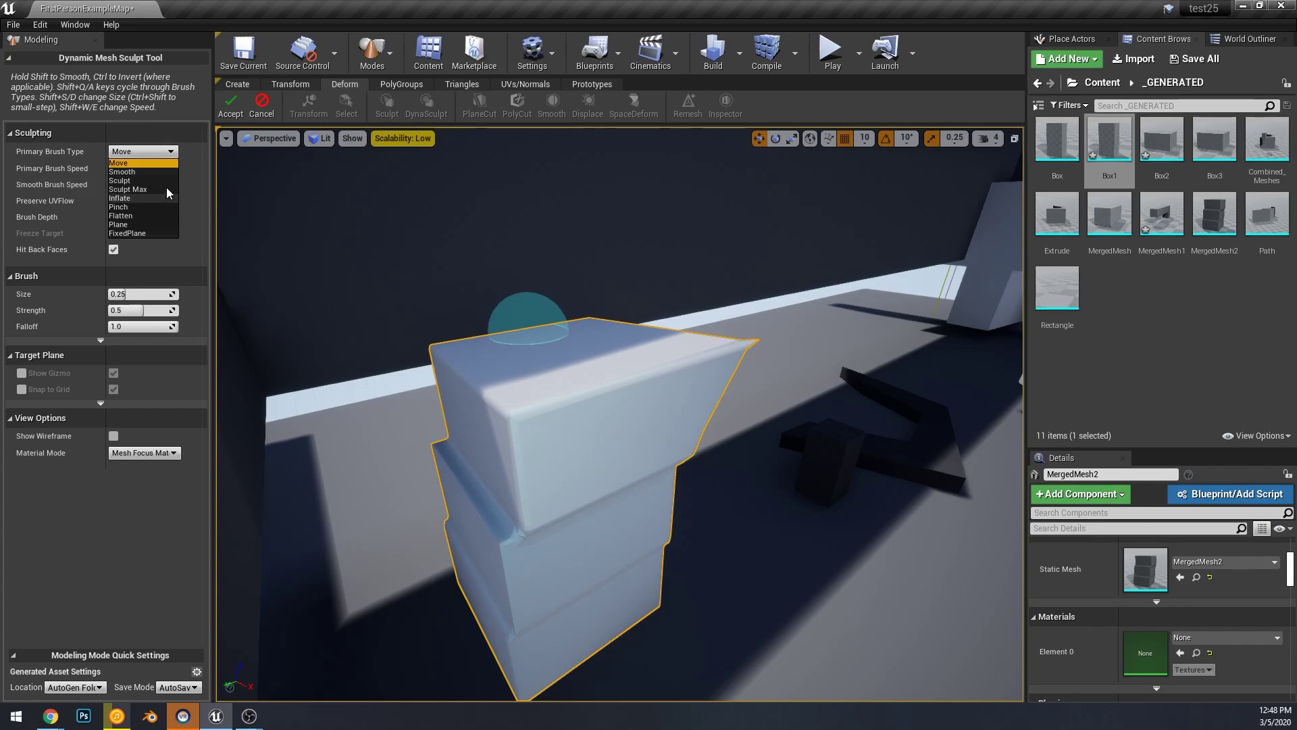
click(145, 233)
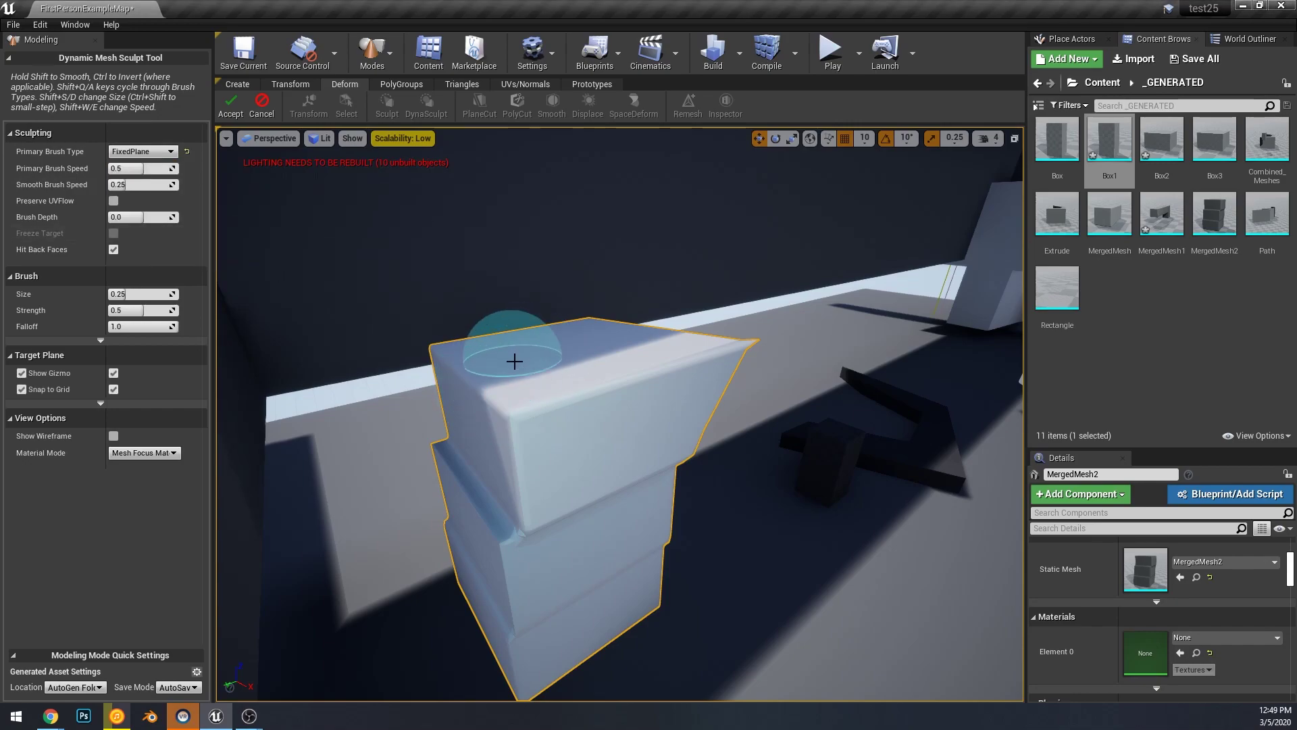
mouse_move(484, 397)
mouse_down()
mouse_move(590, 426)
mouse_move(727, 362)
mouse_move(544, 333)
mouse_up()
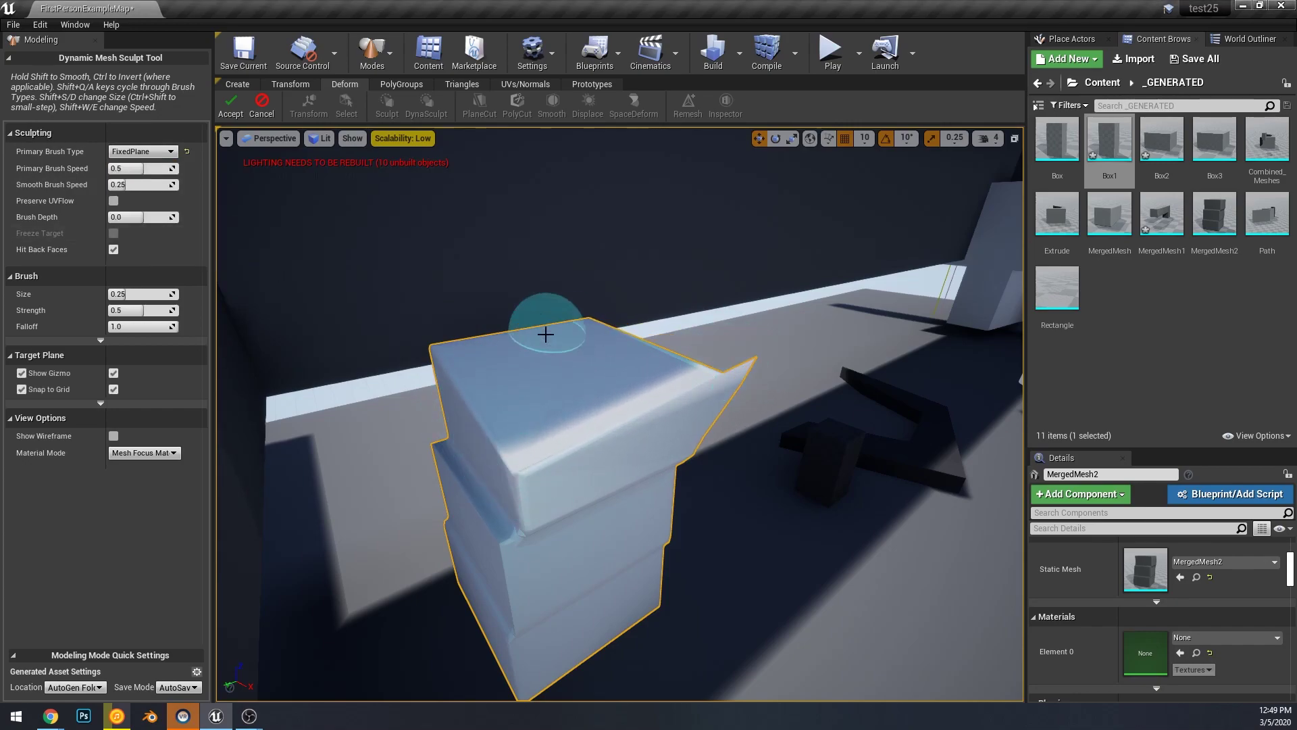
right_drag(441, 317, 459, 318)
Build up the stack's top surface and edges with the Sculpt Max brush
click(142, 151)
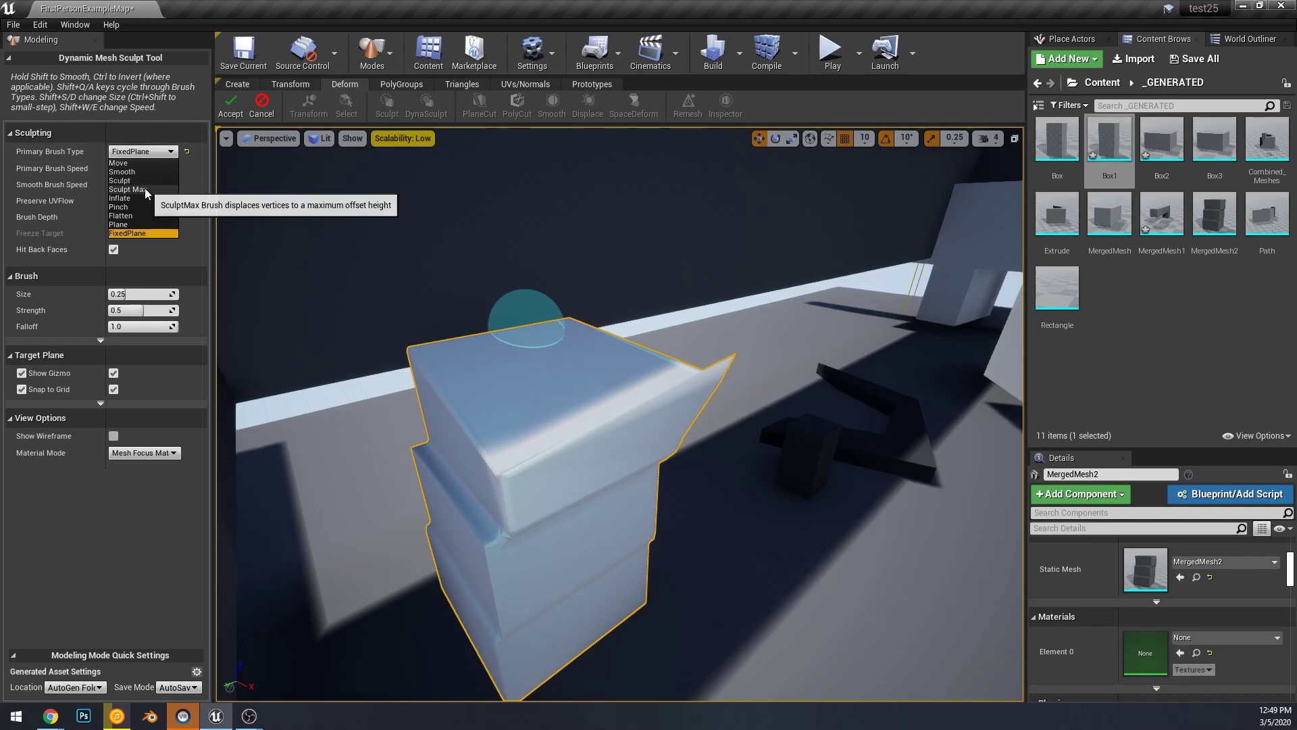
click(144, 188)
mouse_move(377, 320)
mouse_down()
mouse_move(414, 347)
mouse_move(448, 304)
mouse_move(565, 325)
mouse_up()
mouse_move(505, 461)
mouse_down()
mouse_move(617, 389)
mouse_move(561, 351)
mouse_move(590, 351)
mouse_up()
right_drag(591, 351, 590, 351)
Switch the brush type to Sculpt, expand the target plane options, and accept the sculpted stack
click(166, 152)
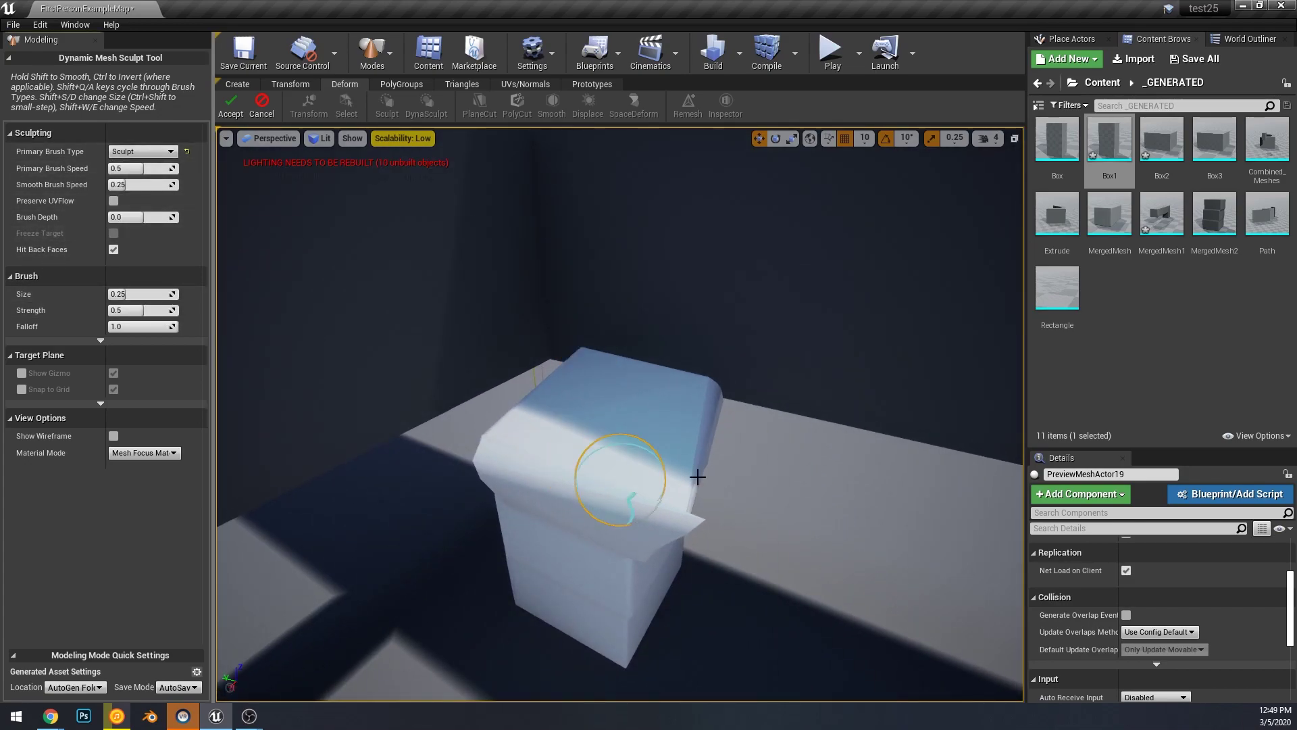
mouse_move(697, 465)
alt+mouse_down()
mouse_move(527, 412)
mouse_move(683, 436)
alt+mouse_up()
right_drag(698, 429, 698, 429)
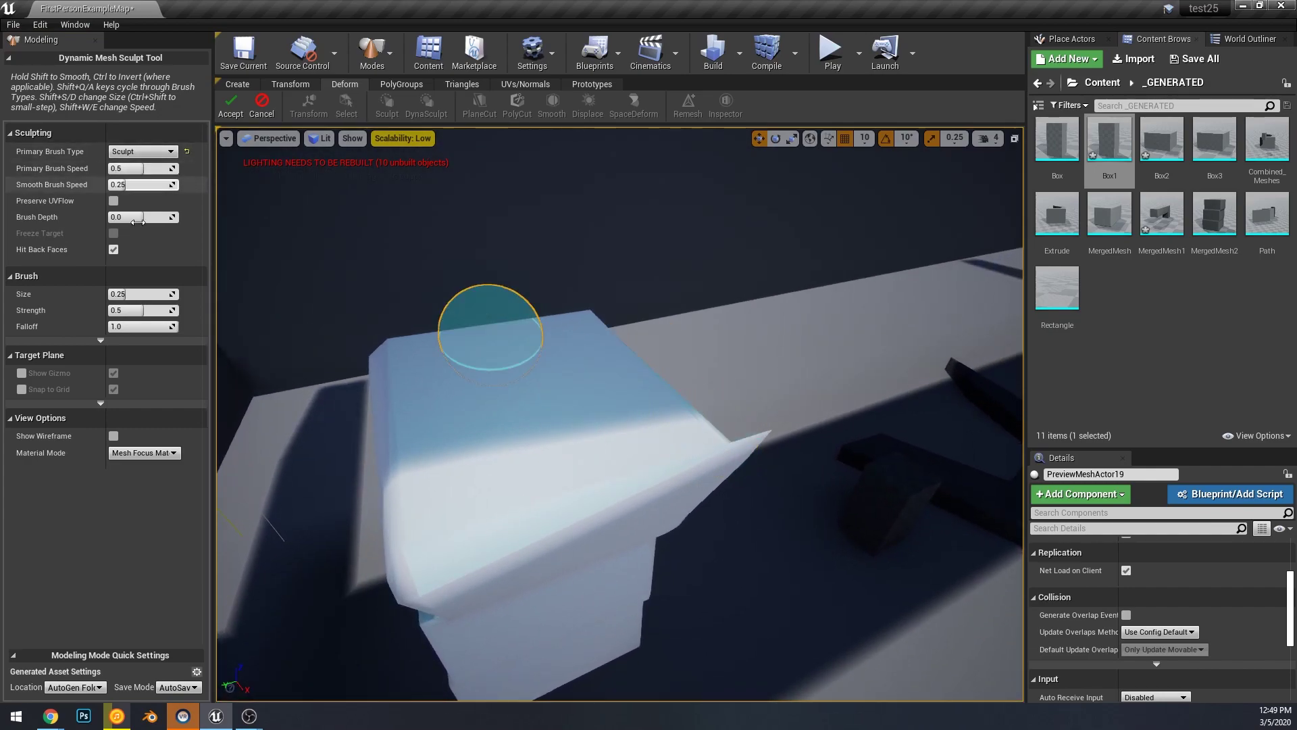
click(102, 403)
click(231, 105)
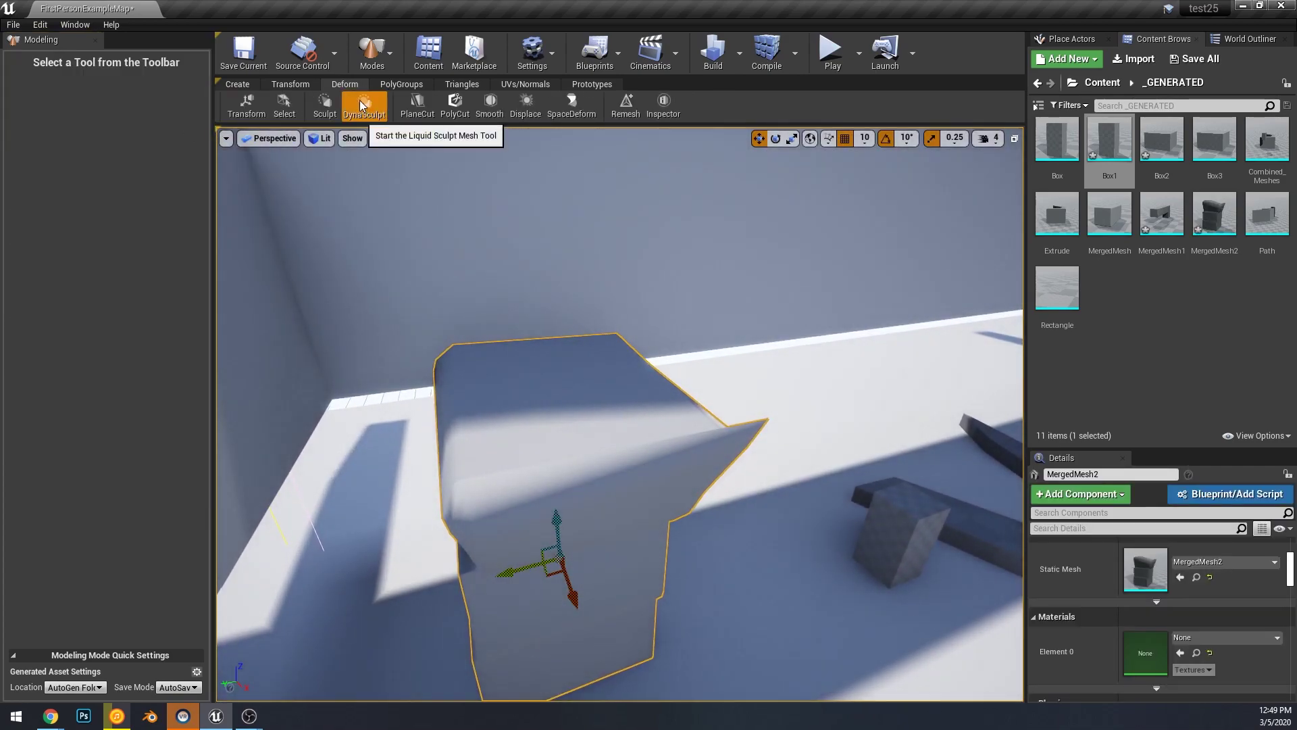
Raise rounded bumps across the stack's top using the DynaSculpt tool with the Sculpt brush
click(364, 105)
mouse_move(521, 507)
mouse_down()
mouse_move(536, 487)
mouse_move(716, 459)
mouse_up()
key(w)
right_drag(716, 459, 689, 331)
mouse_move(584, 453)
mouse_down()
mouse_move(846, 255)
mouse_move(484, 290)
mouse_move(696, 152)
mouse_move(804, 302)
mouse_up()
mouse_move(805, 302)
right_down()
mouse_move(743, 290)
mouse_move(770, 298)
right_up()
key(s)
mouse_move(770, 297)
mouse_down()
mouse_move(530, 284)
mouse_move(669, 285)
mouse_up()
Add more sculpted volume along the front edge and across the top of the stack
right_drag(669, 285, 682, 379)
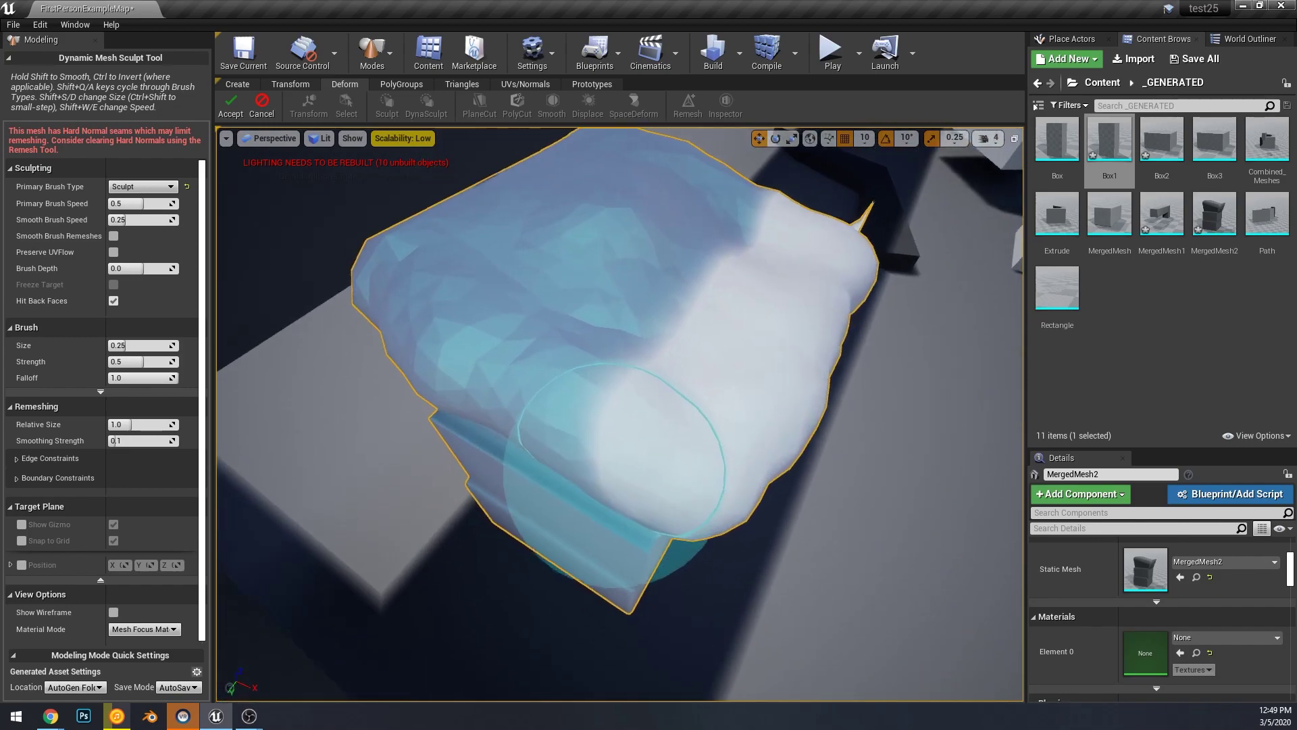
drag(635, 433, 652, 319)
key(w)
right_drag(652, 319, 533, 233)
key(s)
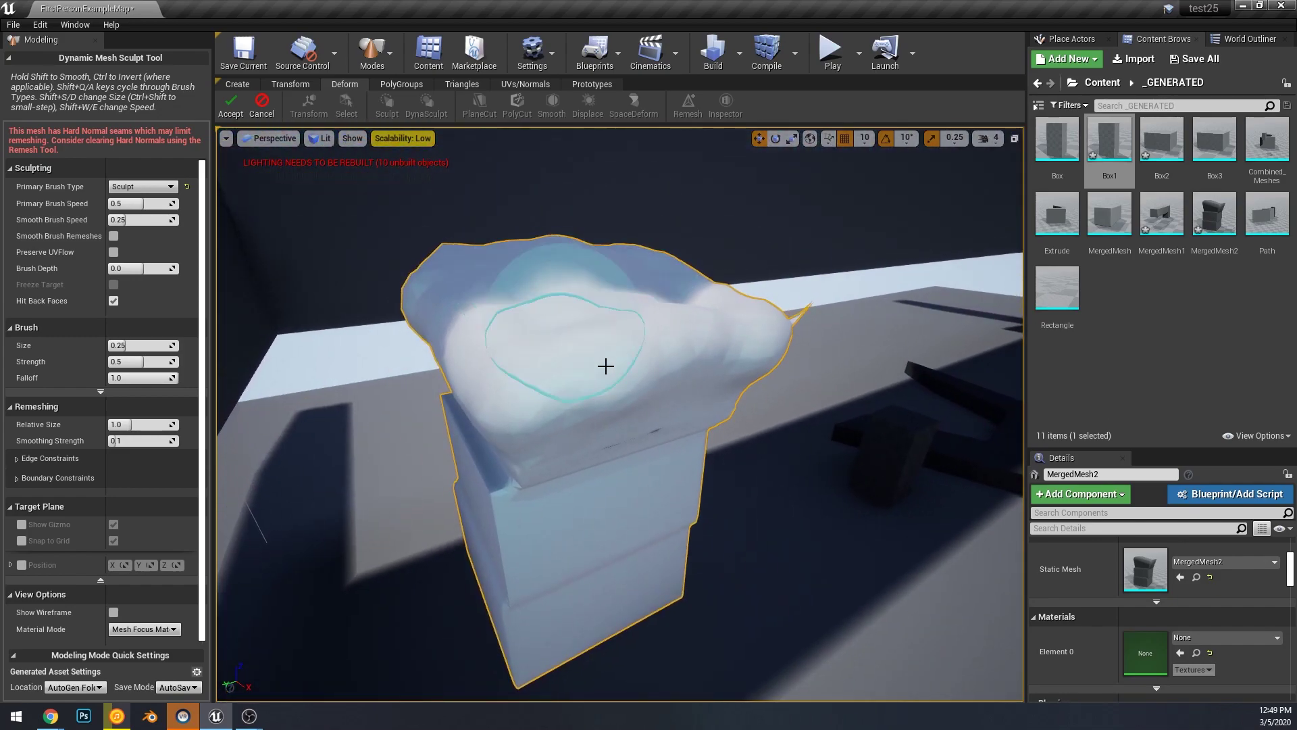
Enable Smooth Brush Remeshes for the dynamic sculpt and expand the edge constraint options
mouse_move(607, 352)
right_down()
mouse_move(695, 342)
mouse_move(662, 304)
right_up()
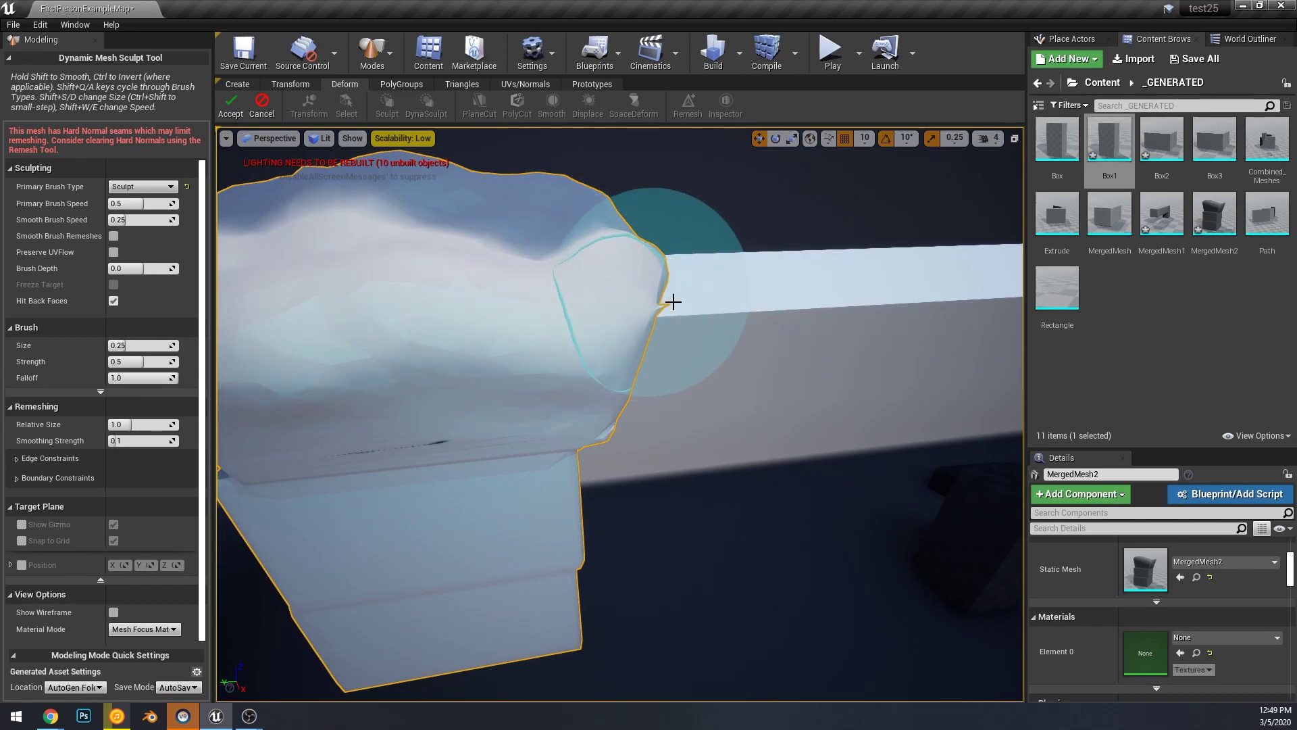
key(s)
mouse_move(594, 290)
right_down()
mouse_move(564, 284)
mouse_move(577, 296)
right_up()
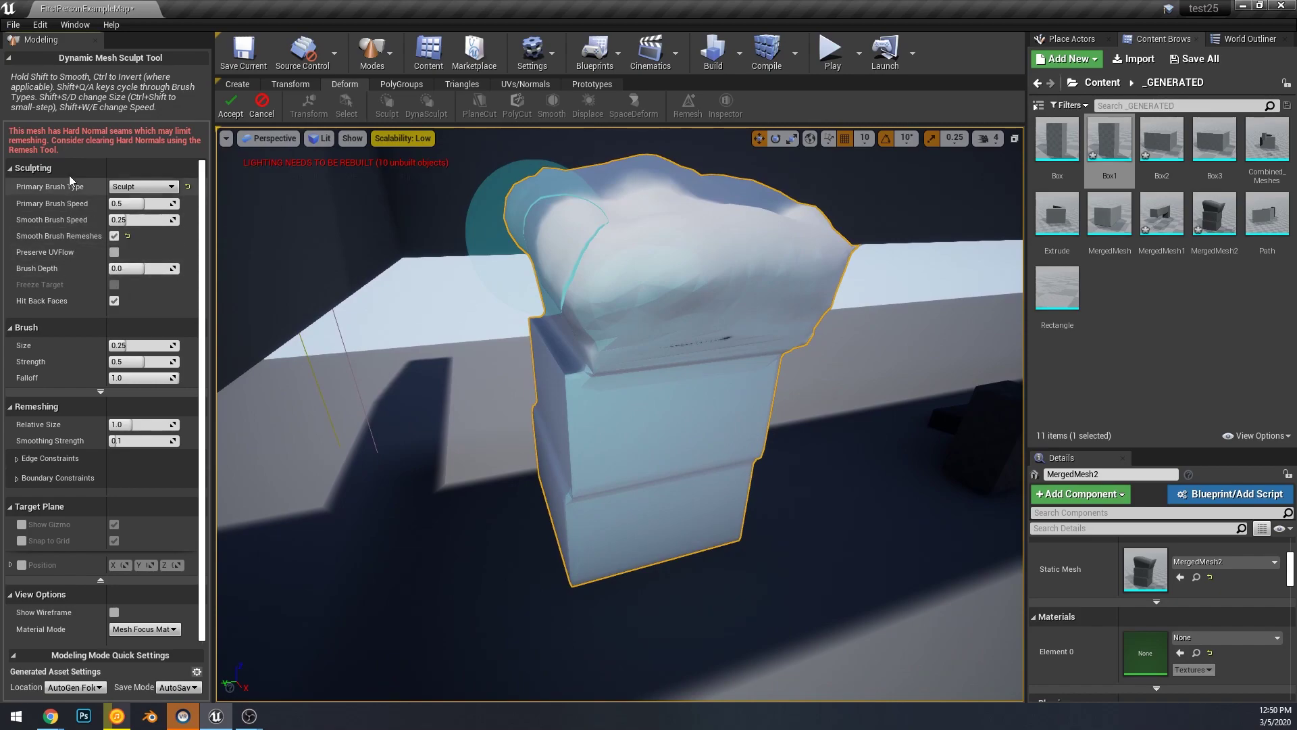
click(40, 454)
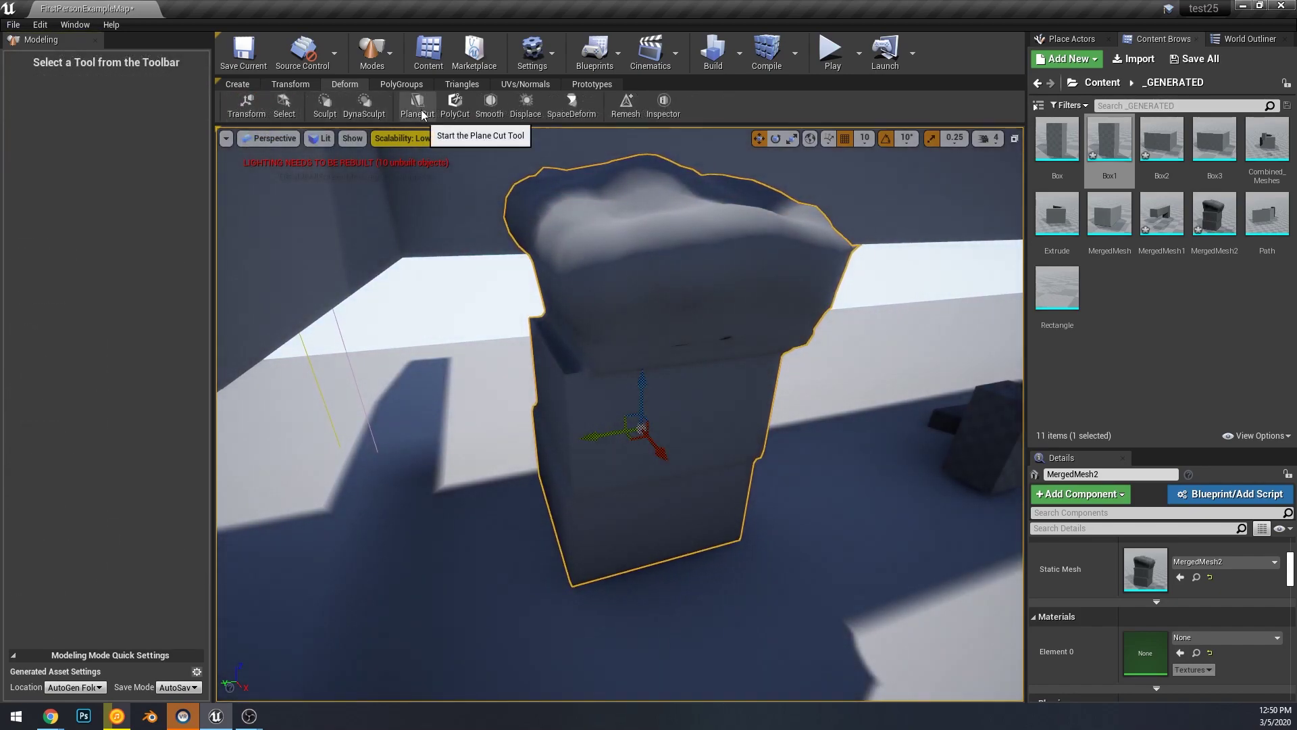
Slice off the sculpted upper part of the mesh at an angle with the Plane Cut tool and accept the cut
click(417, 105)
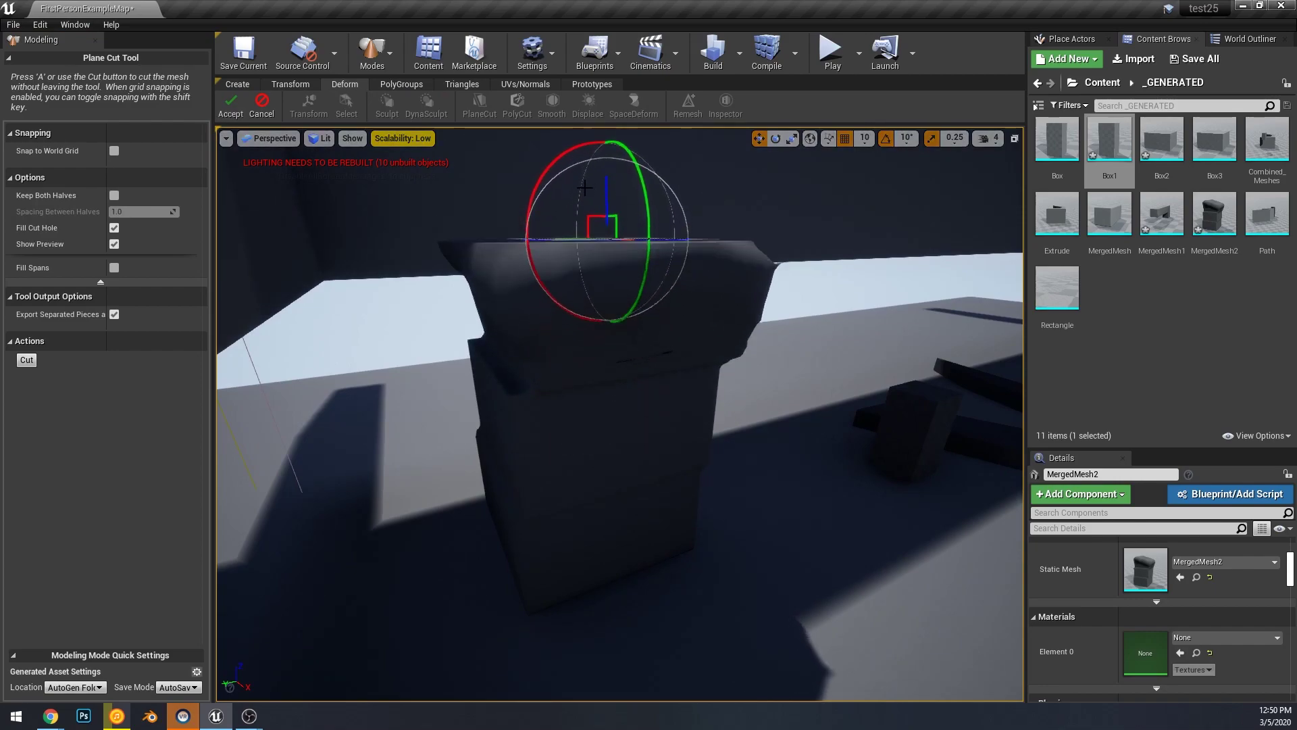
drag(646, 225, 651, 323)
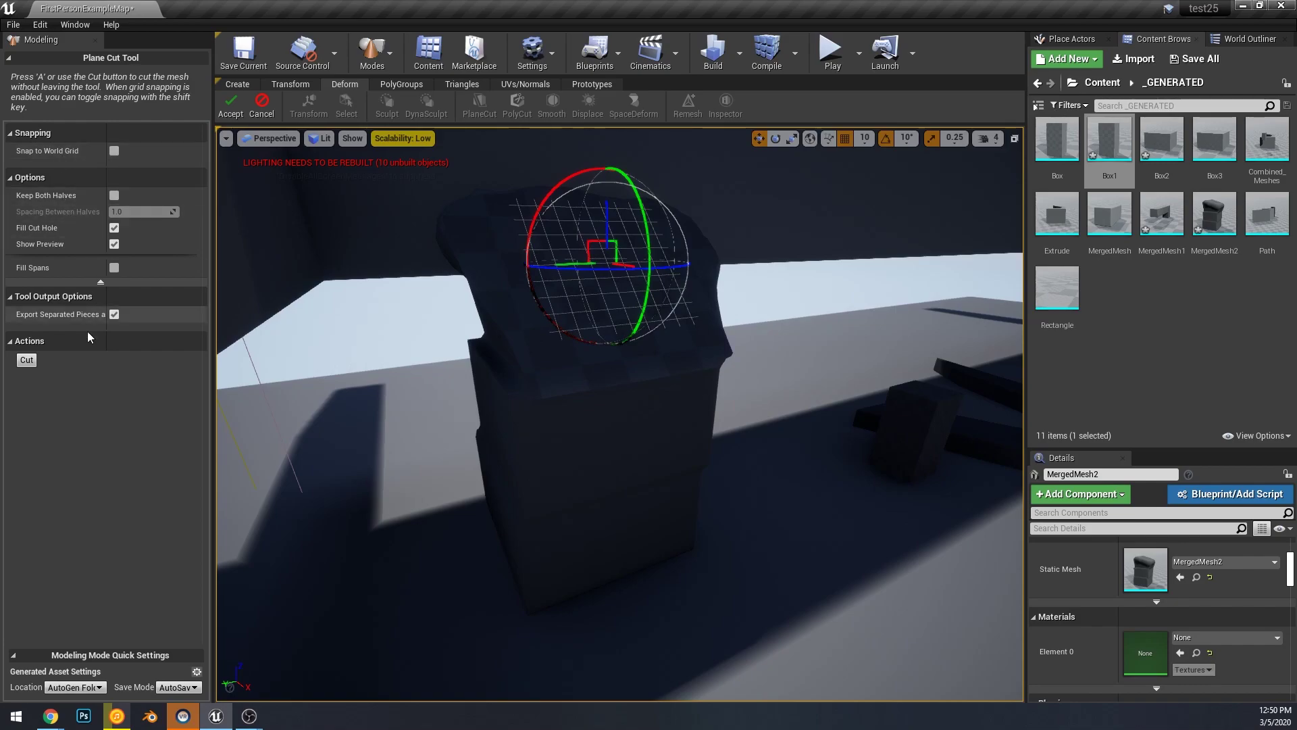
key(d)
right_drag(432, 325, 250, 344)
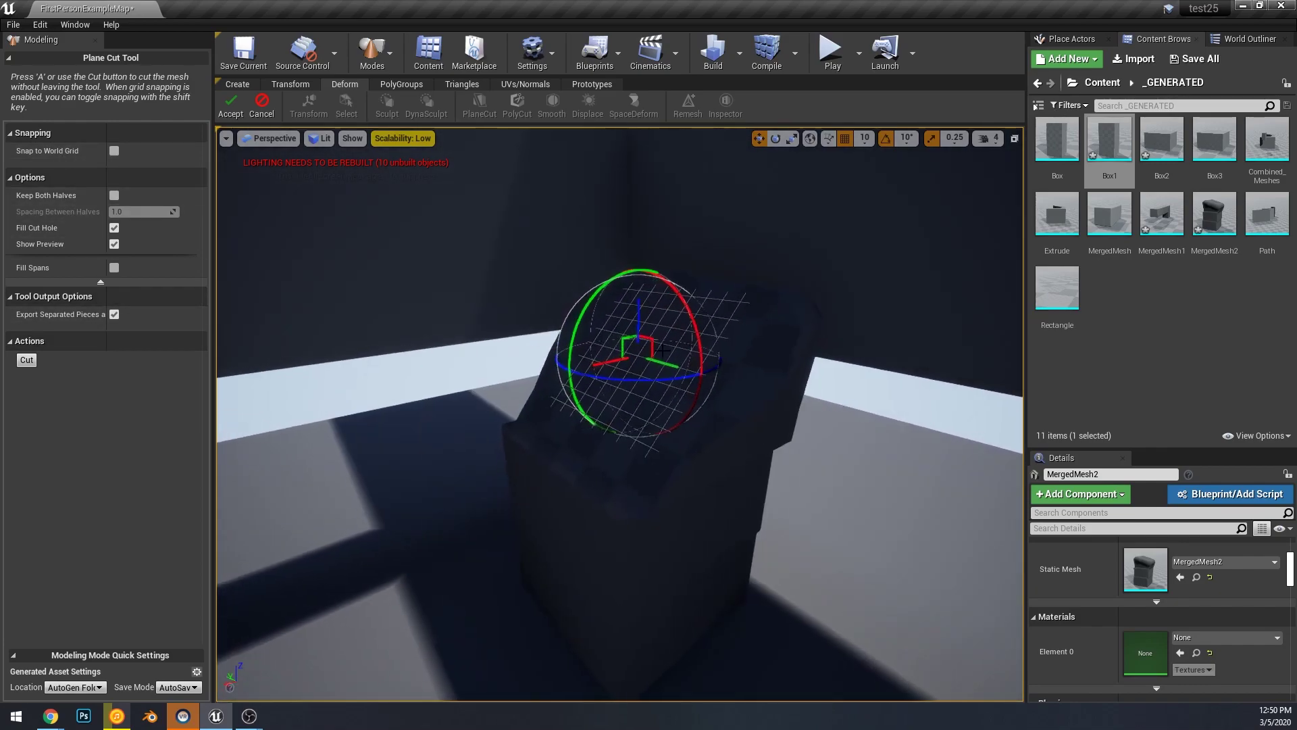
click(230, 113)
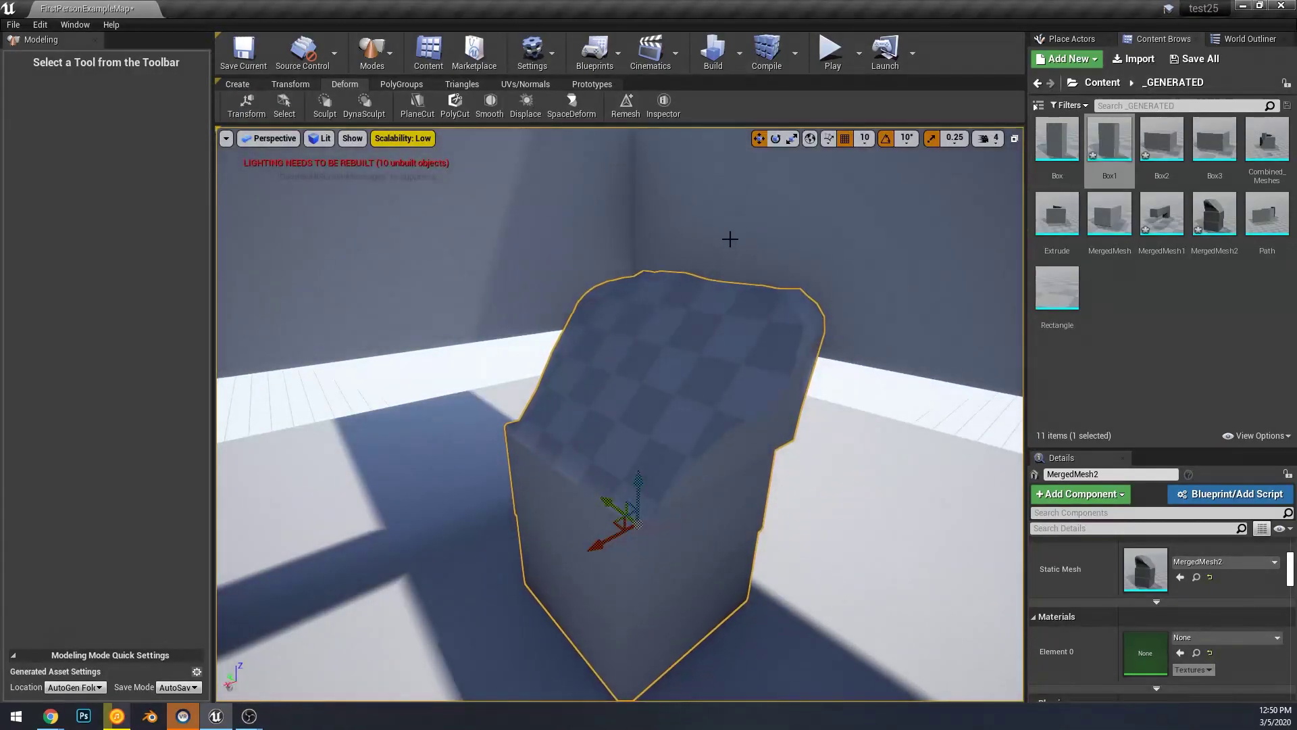
key(a)
right_drag(734, 285, 885, 290)
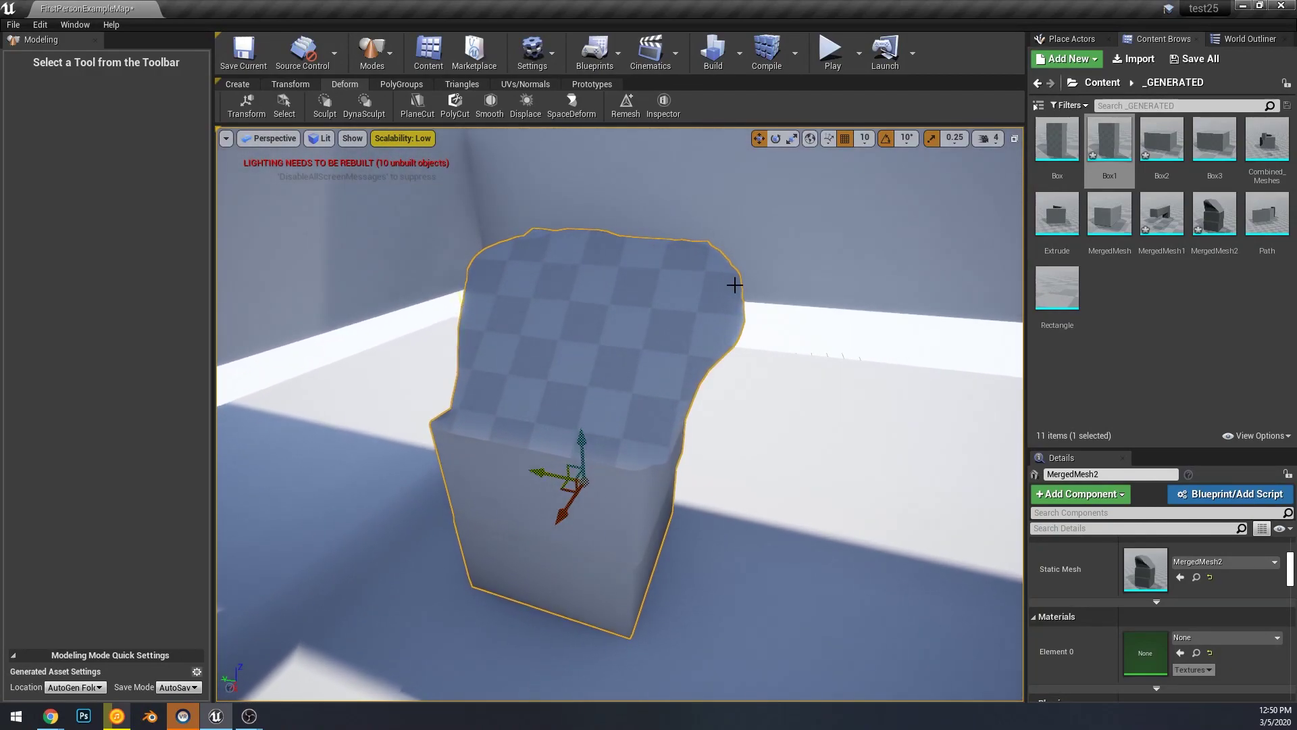
click(423, 107)
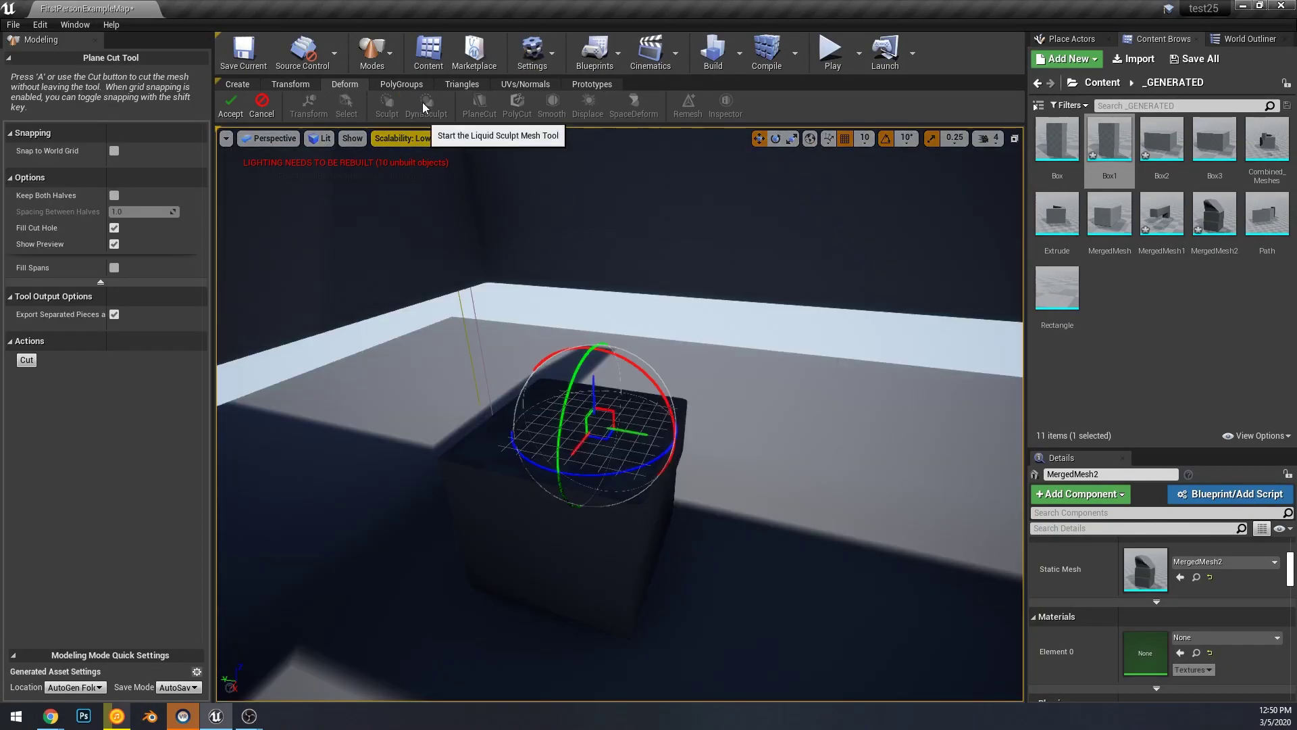
click(261, 107)
Cut a square opening through the mesh's slanted face with the Polygon Cut tool in Cut Through mode
click(517, 107)
key(w)
right_drag(620, 405, 770, 540)
right_drag(621, 446, 627, 342)
mouse_move(639, 546)
mouse_down()
mouse_move(674, 627)
mouse_move(635, 534)
mouse_up()
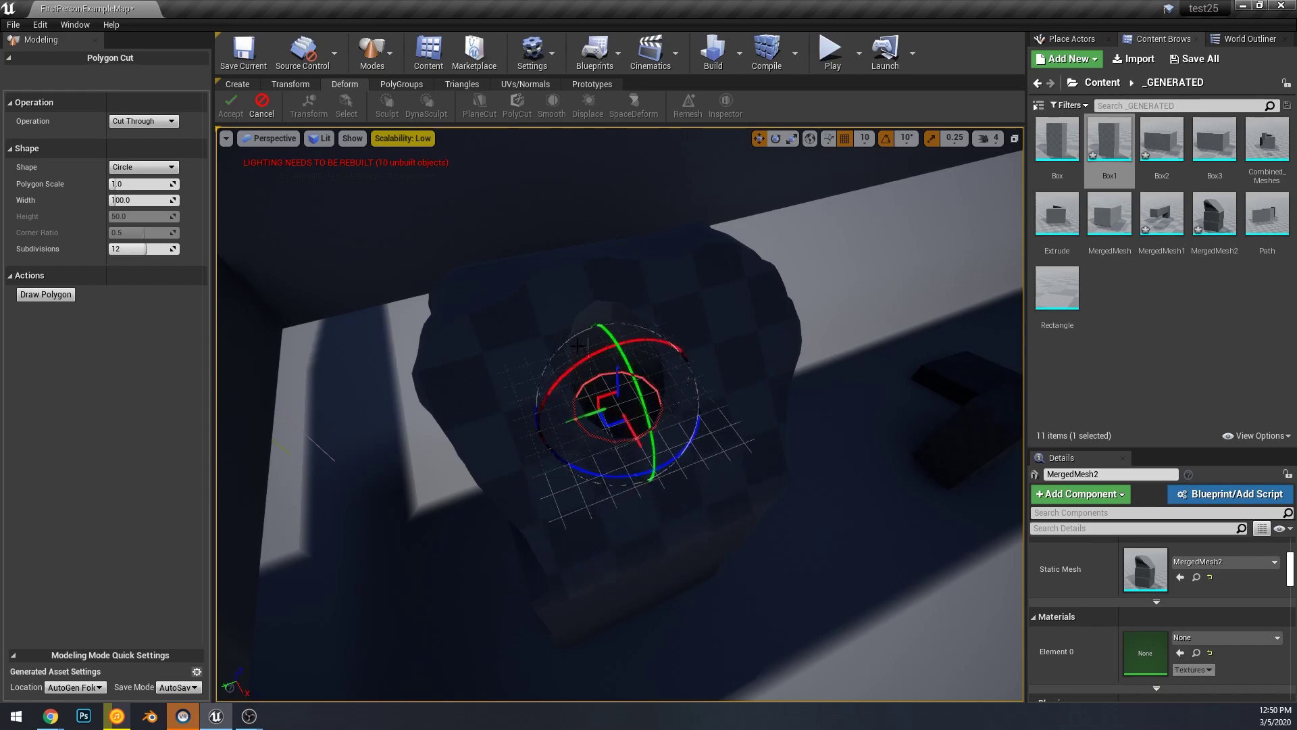
right_drag(620, 432, 777, 405)
right_drag(620, 405, 507, 429)
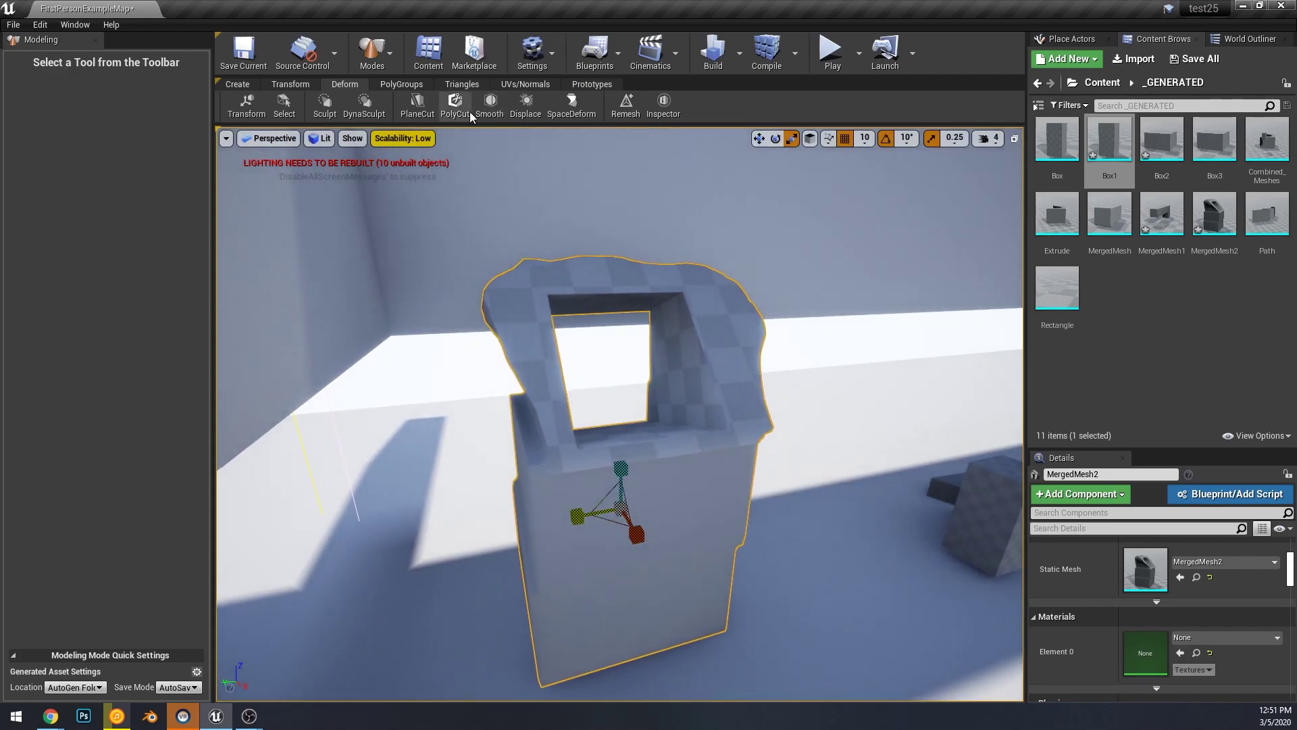
Try Fast Smoothing on the cut mesh with a reduced Smooth Speed
click(484, 101)
scroll(511, 272, up, 5)
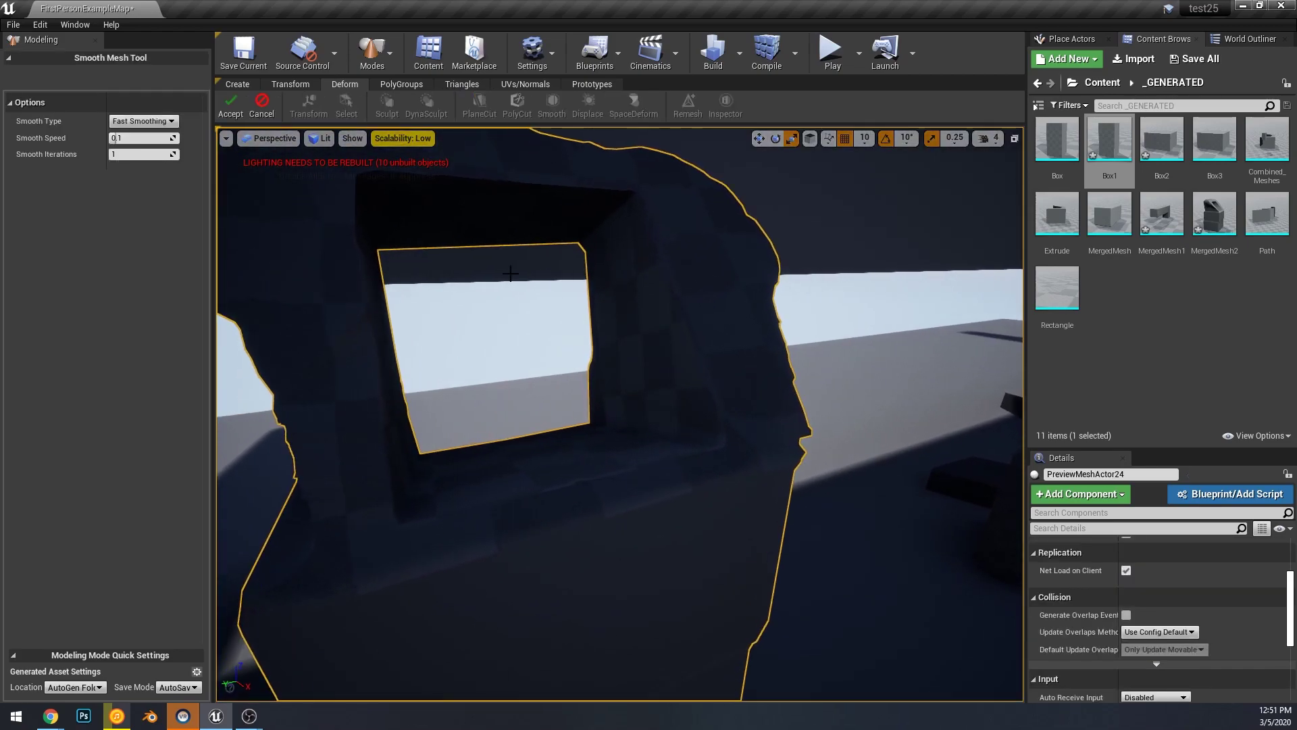
drag(145, 139, 112, 138)
click(261, 102)
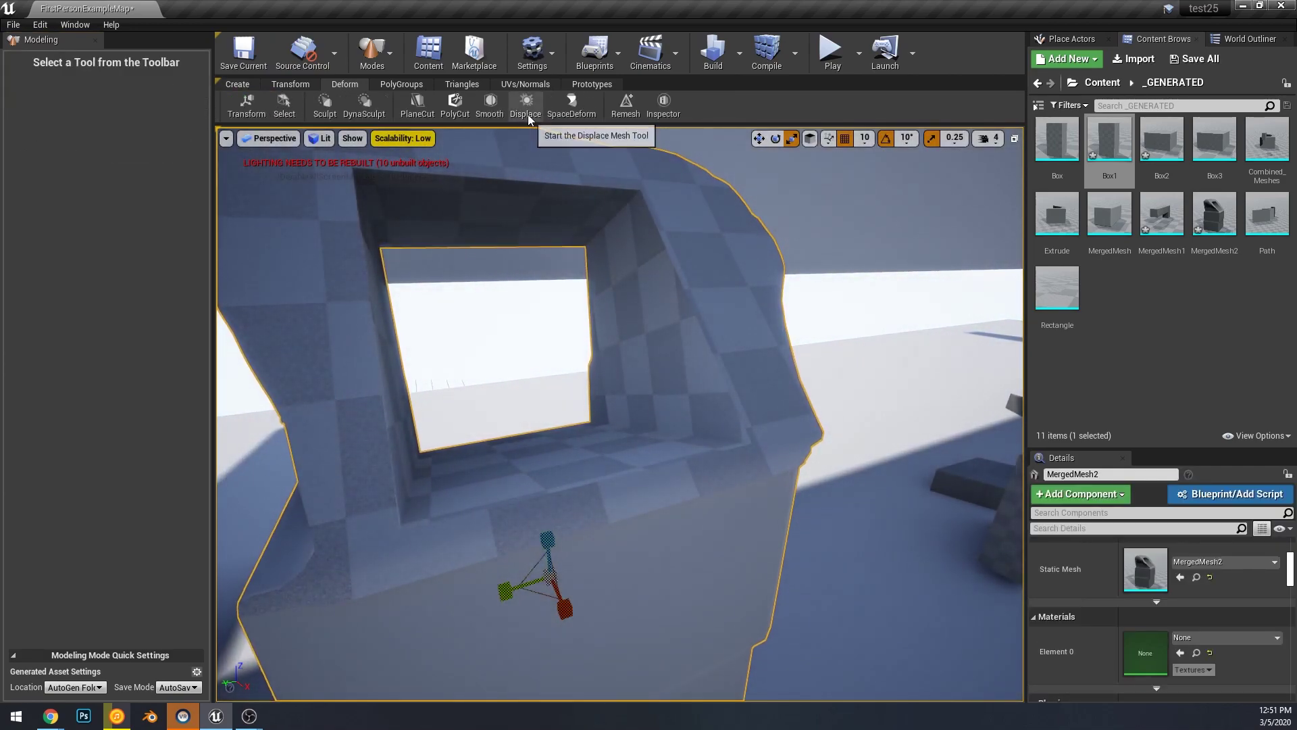
Try Constant displacement on the mesh at an intensity of 100, and at a lower intensity
click(529, 115)
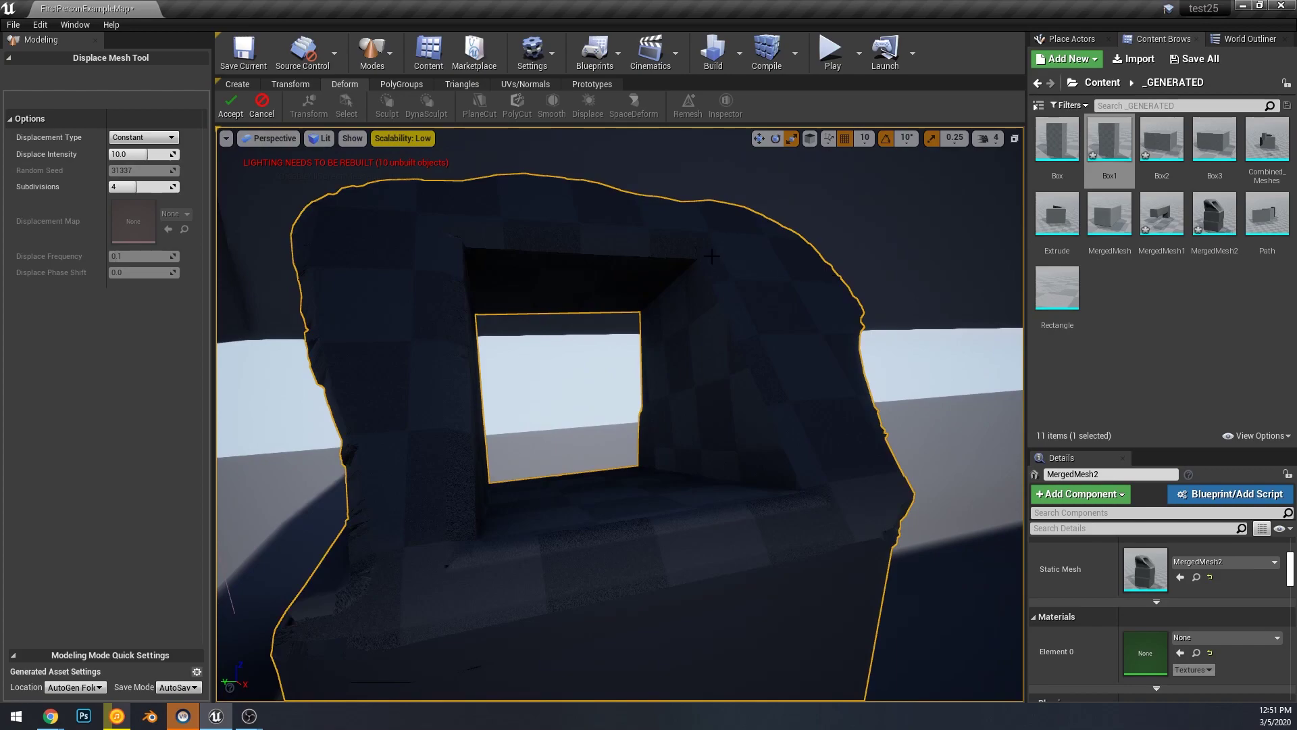
drag(168, 153, 196, 153)
drag(146, 154, 180, 154)
key(s)
mouse_move(648, 309)
right_down()
mouse_move(635, 309)
mouse_move(649, 309)
right_up()
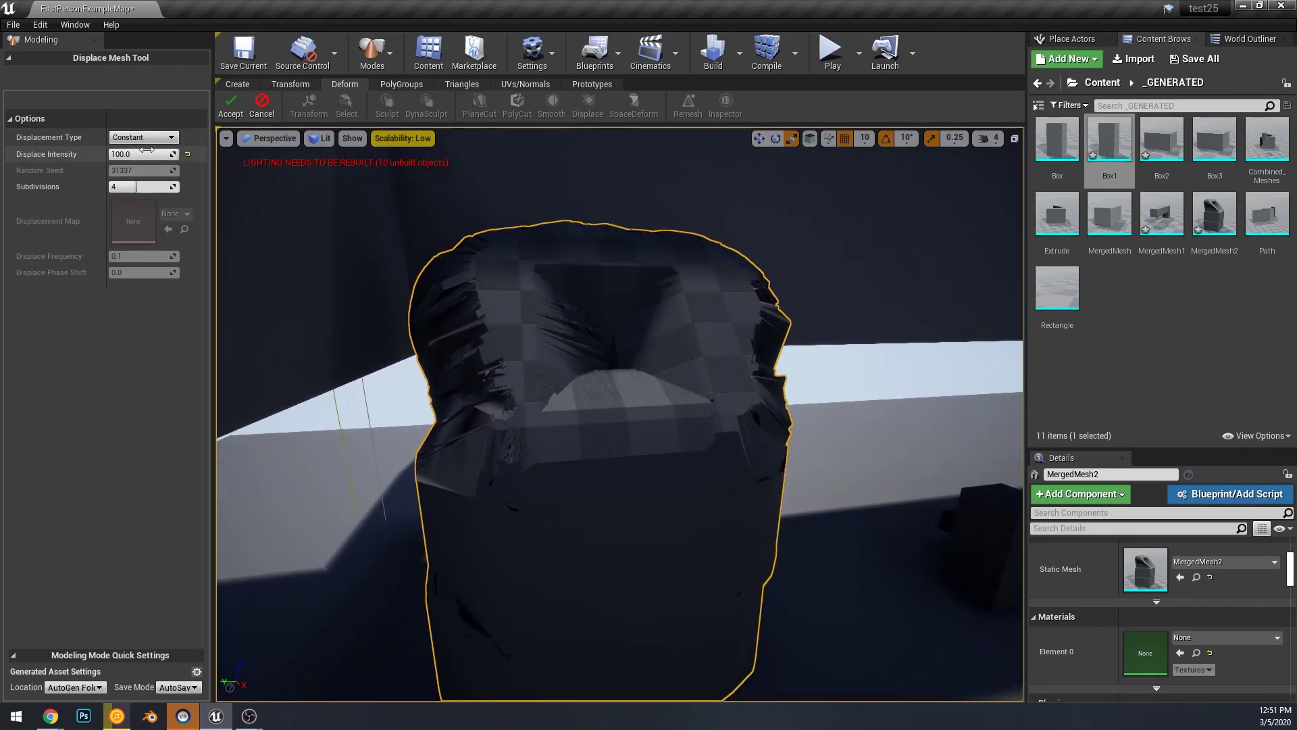
drag(155, 154, 138, 154)
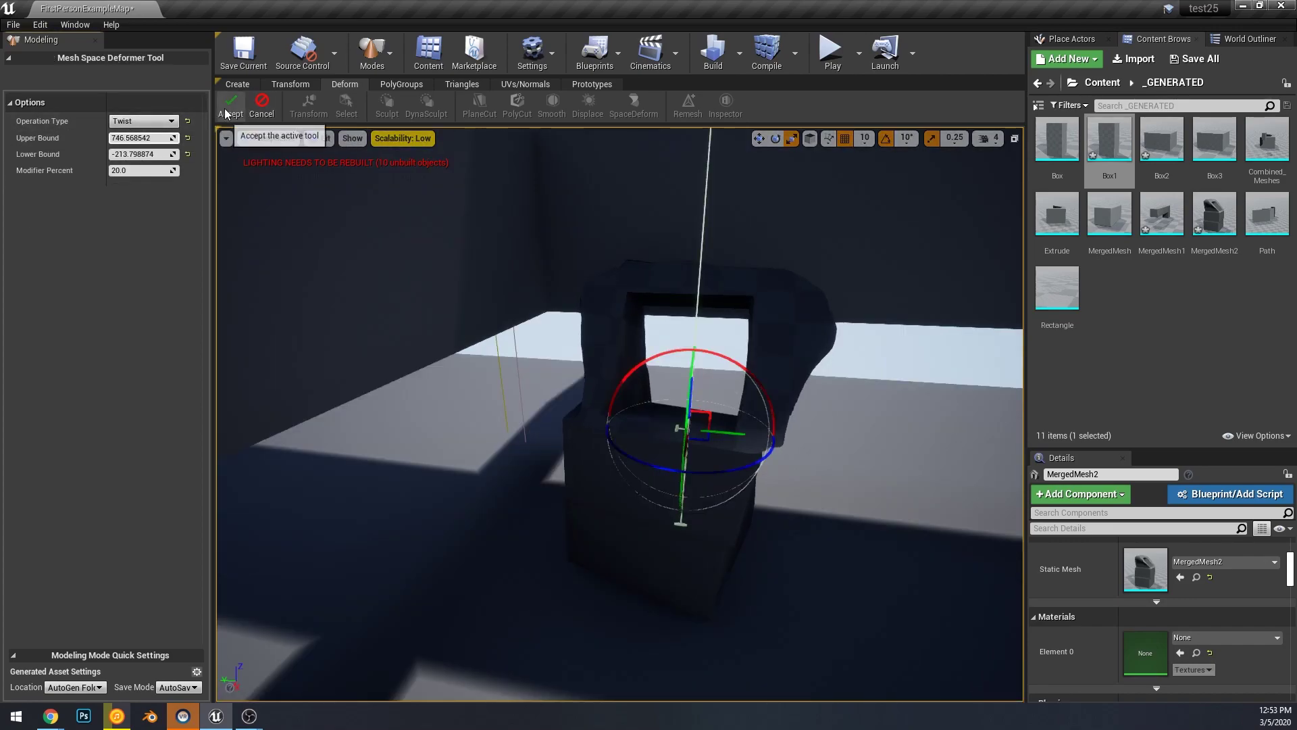
Accept the Twist space deformation on the mesh
click(225, 109)
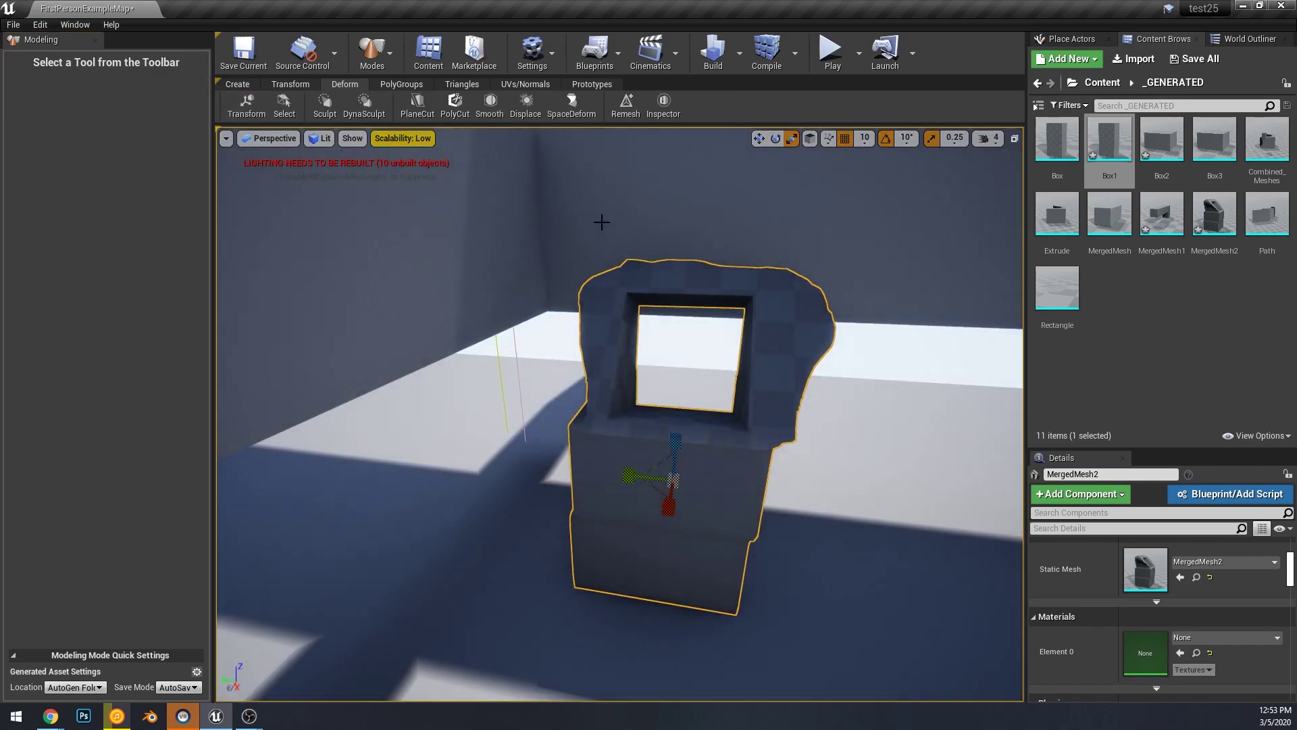
Examine the edge and boundary constraint options of the Remesh tool on the mesh
click(625, 105)
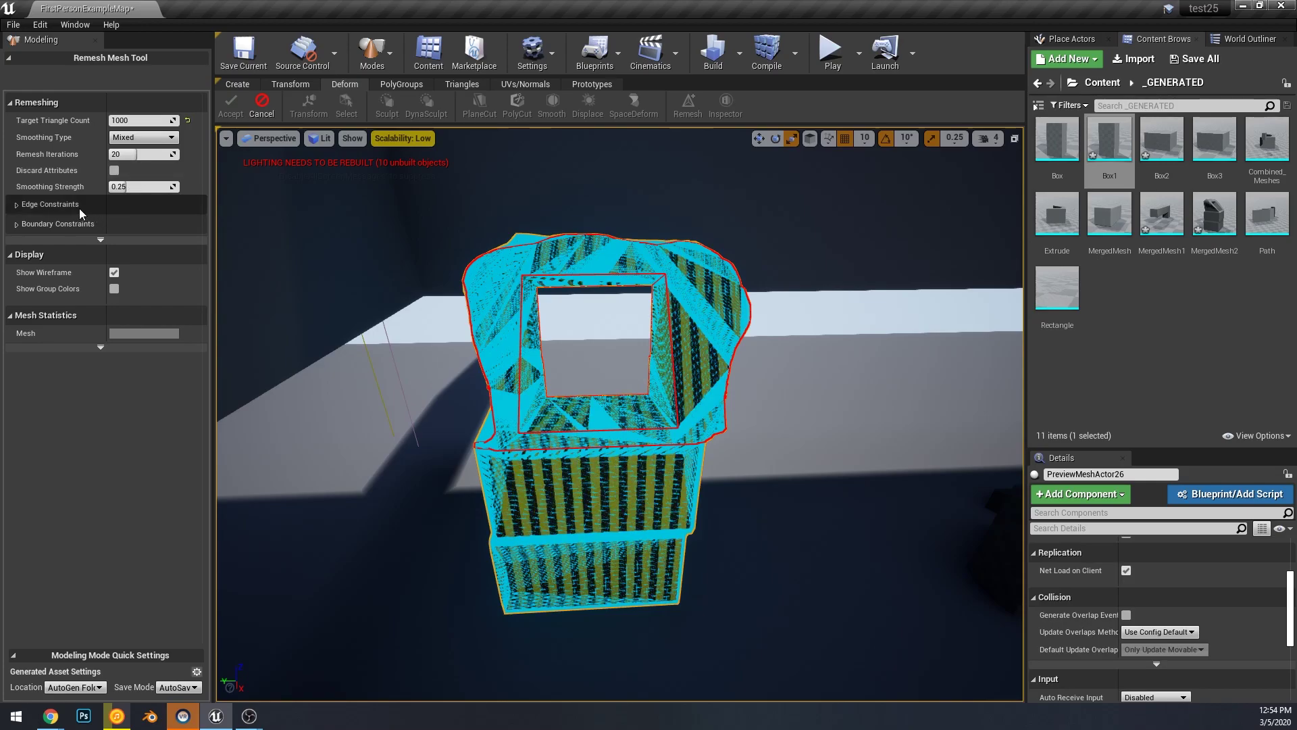
click(46, 206)
click(43, 206)
click(35, 230)
click(36, 230)
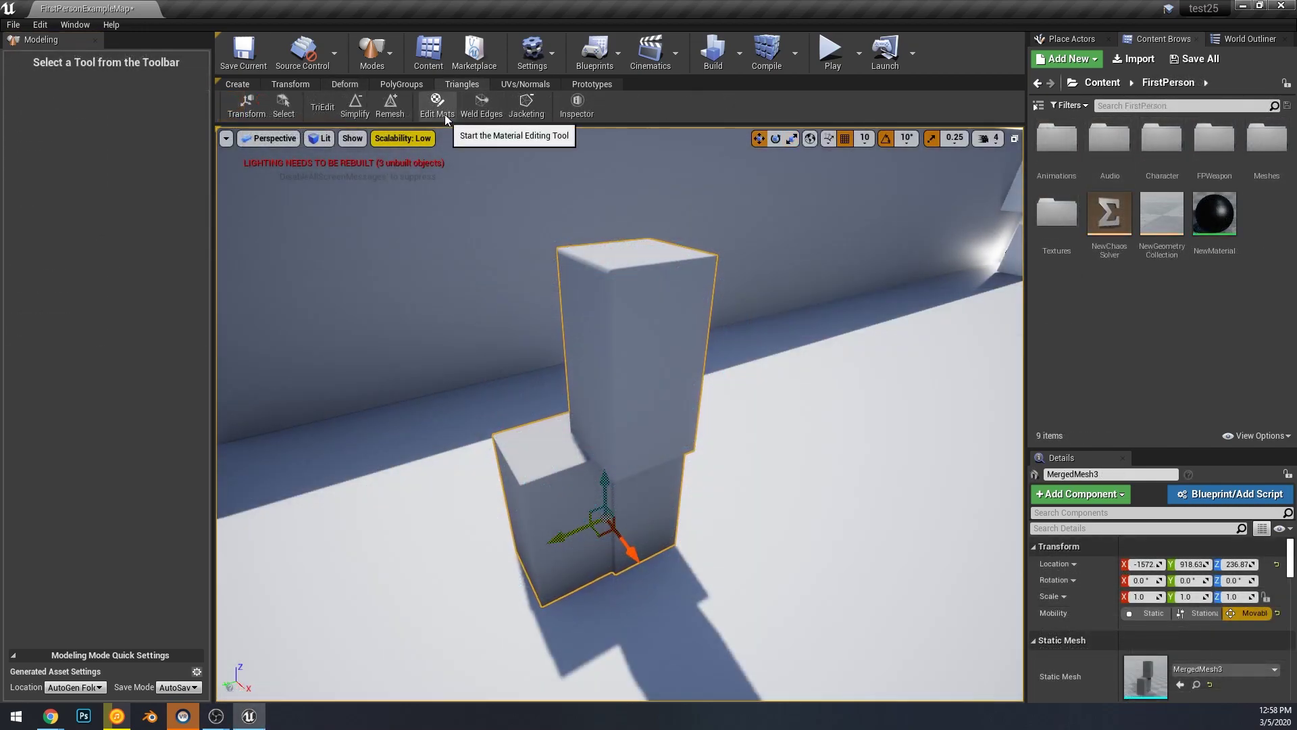
Assign a 3dParticleOpacity material to slot 0 of the merged boxes using the Edit Mesh Materials tool
click(502, 105)
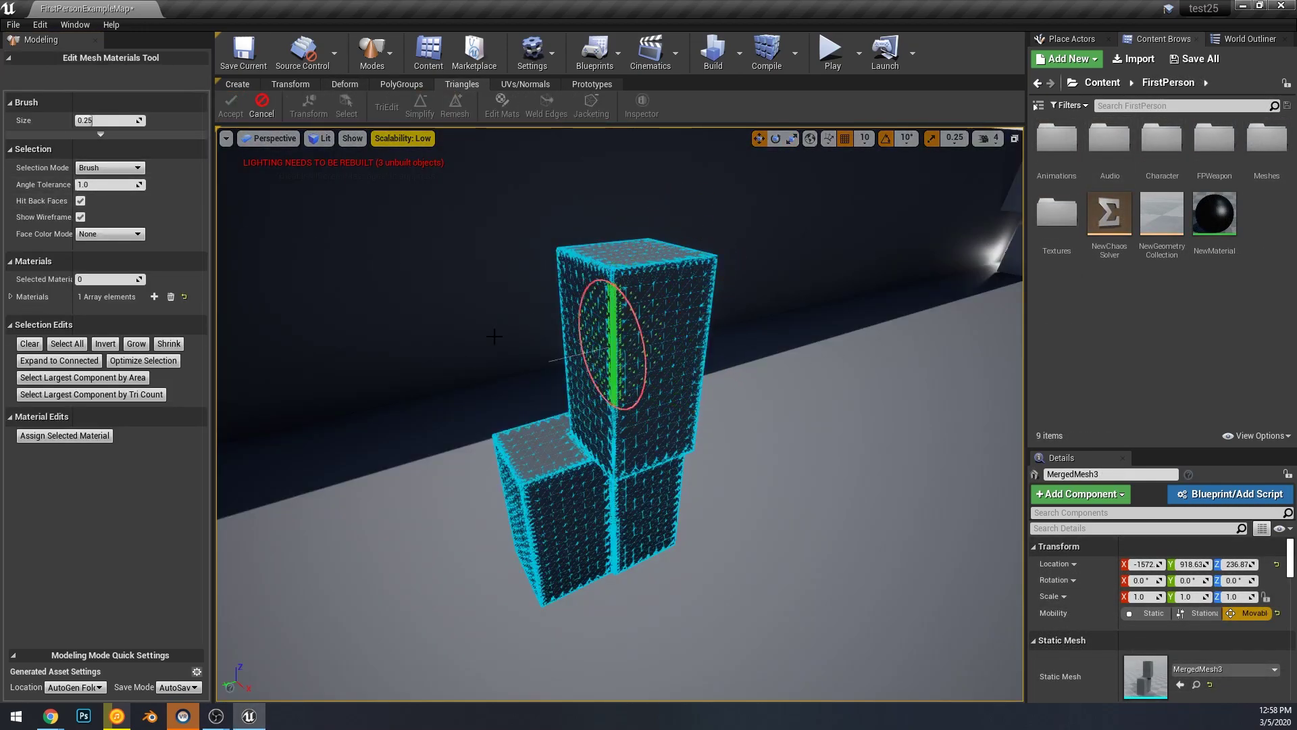
click(11, 297)
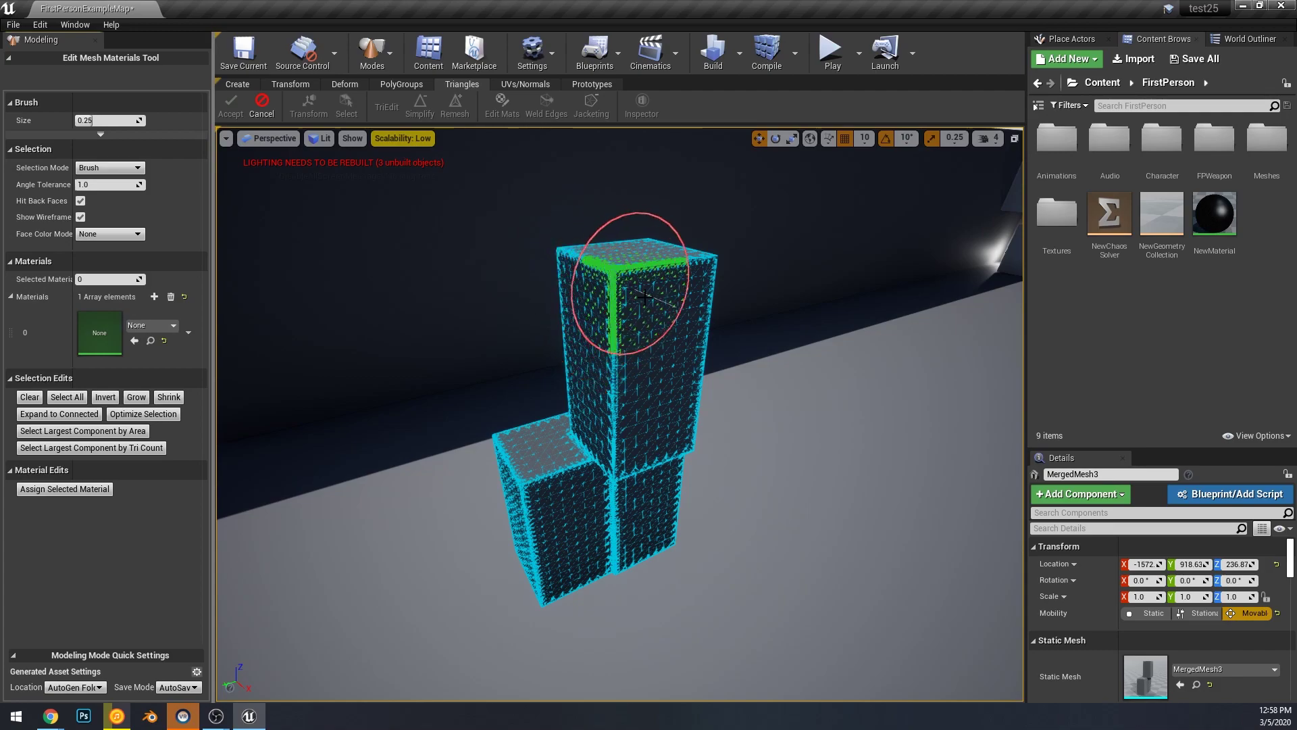
click(98, 169)
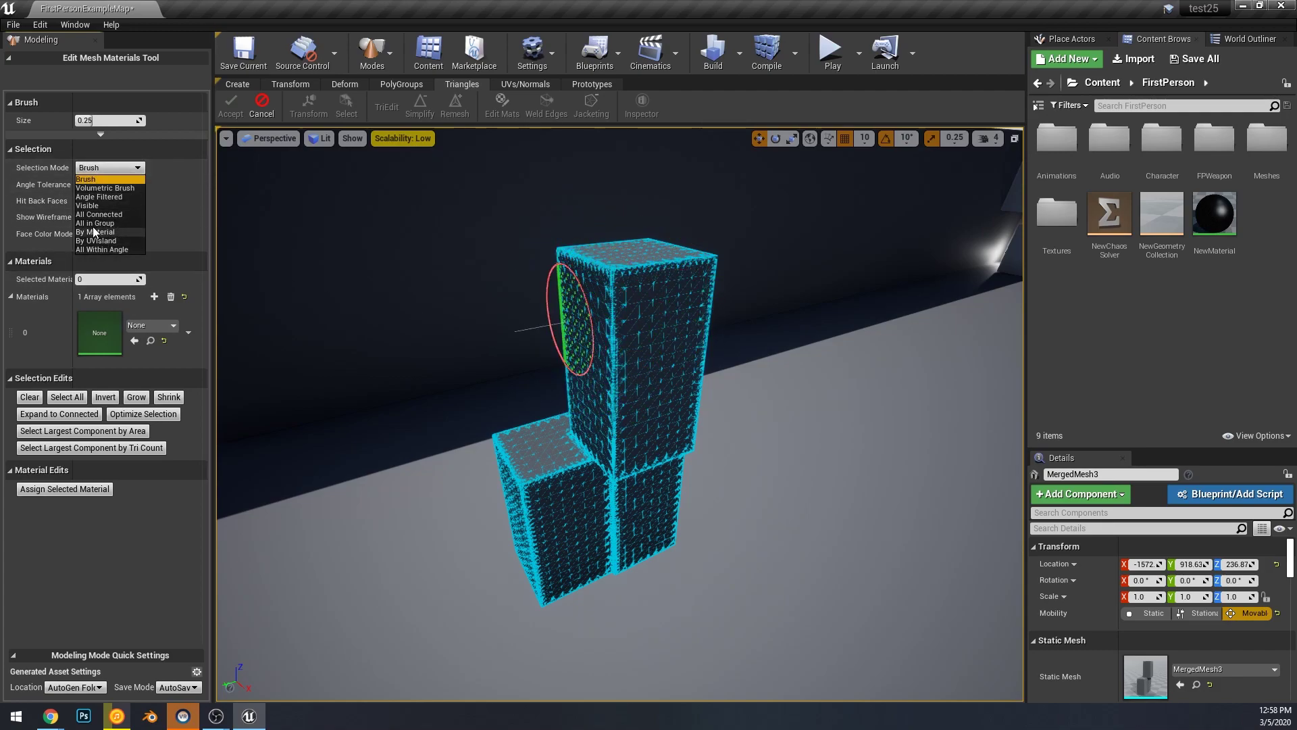
click(19, 150)
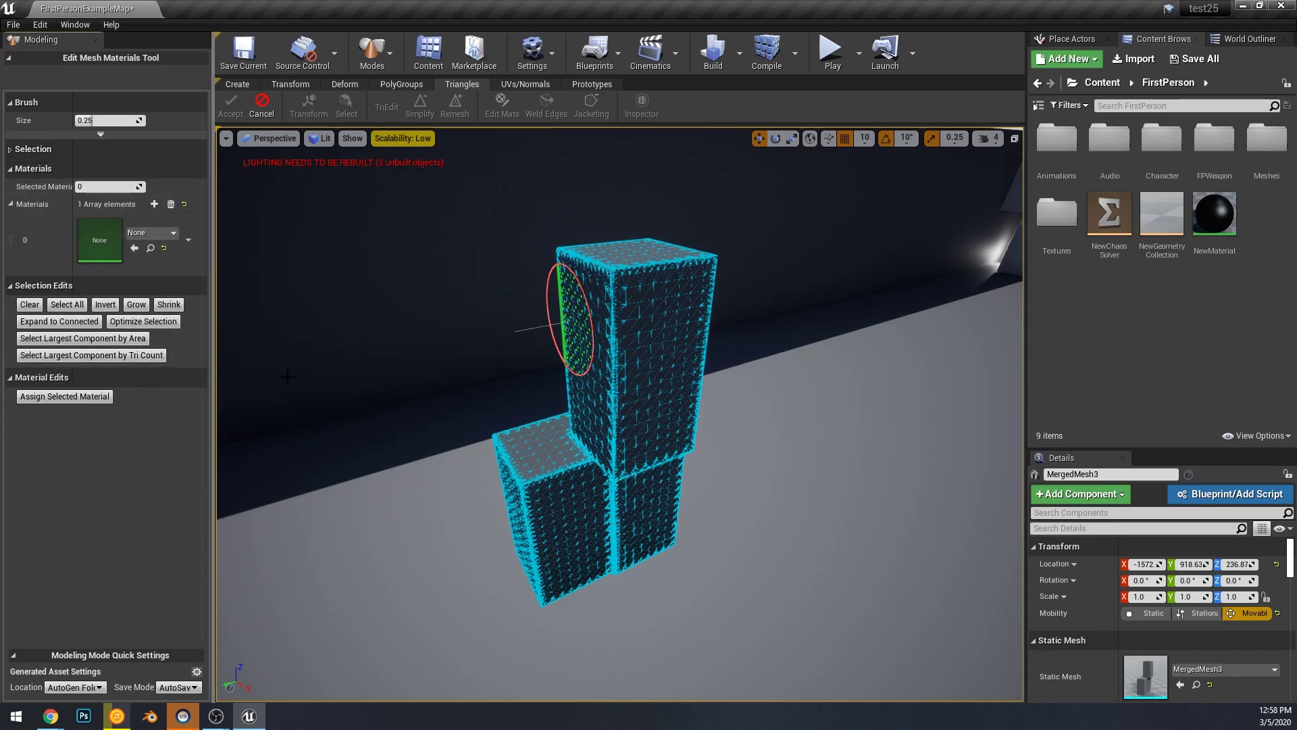
click(152, 232)
click(203, 383)
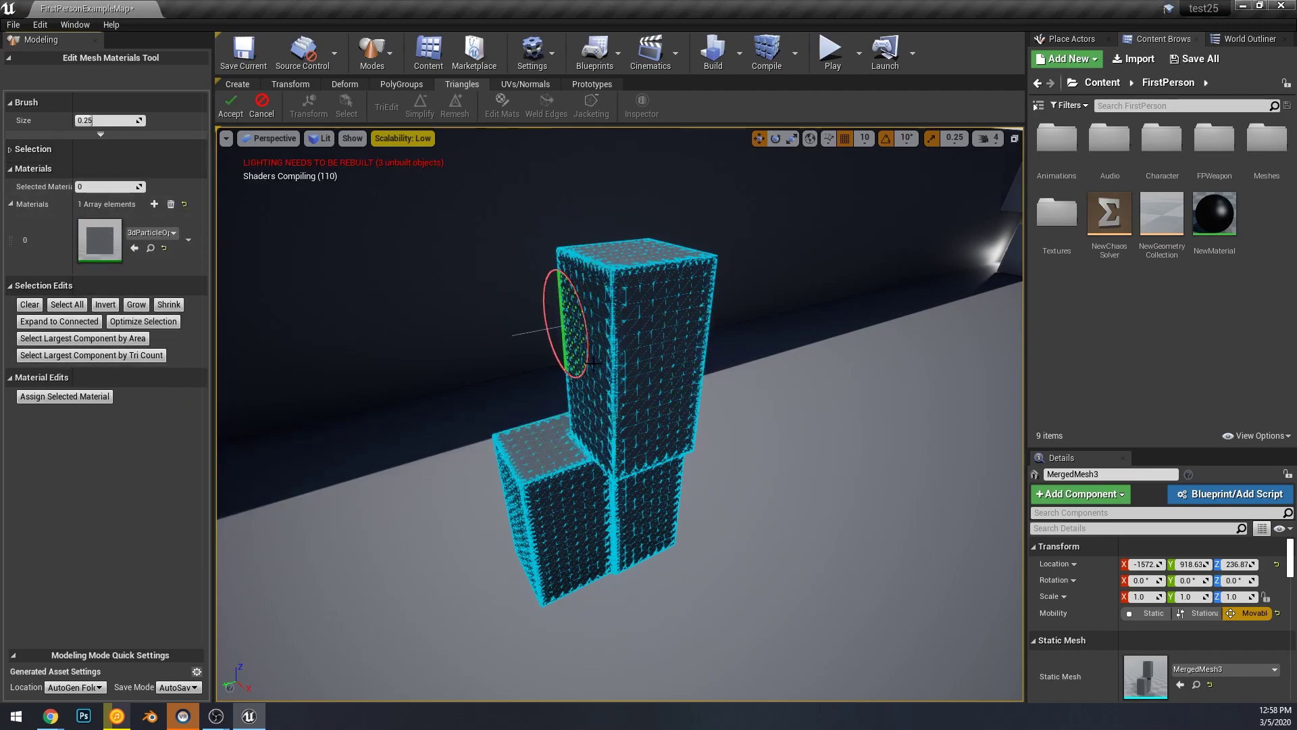
Brush-select the triangles around the tall box's upper front corner
mouse_move(619, 291)
mouse_down()
mouse_move(608, 311)
mouse_move(624, 258)
mouse_up()
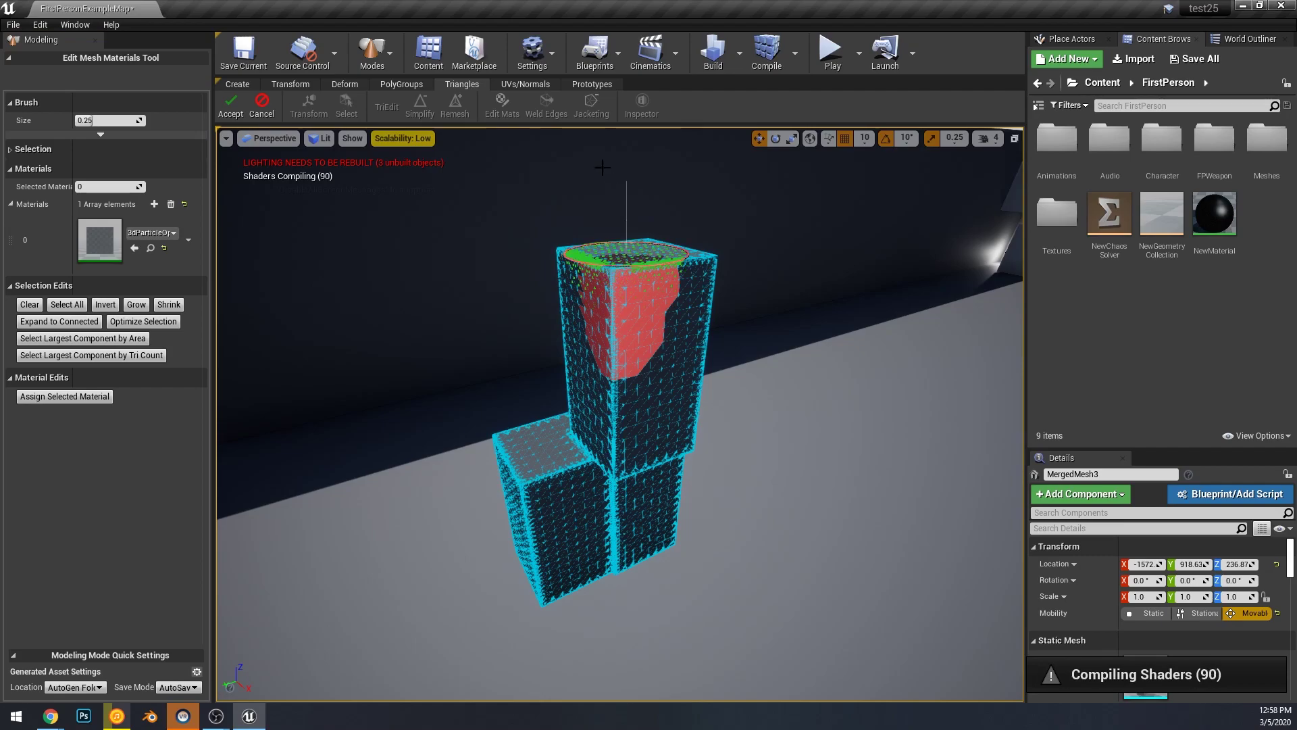
drag(669, 317, 674, 305)
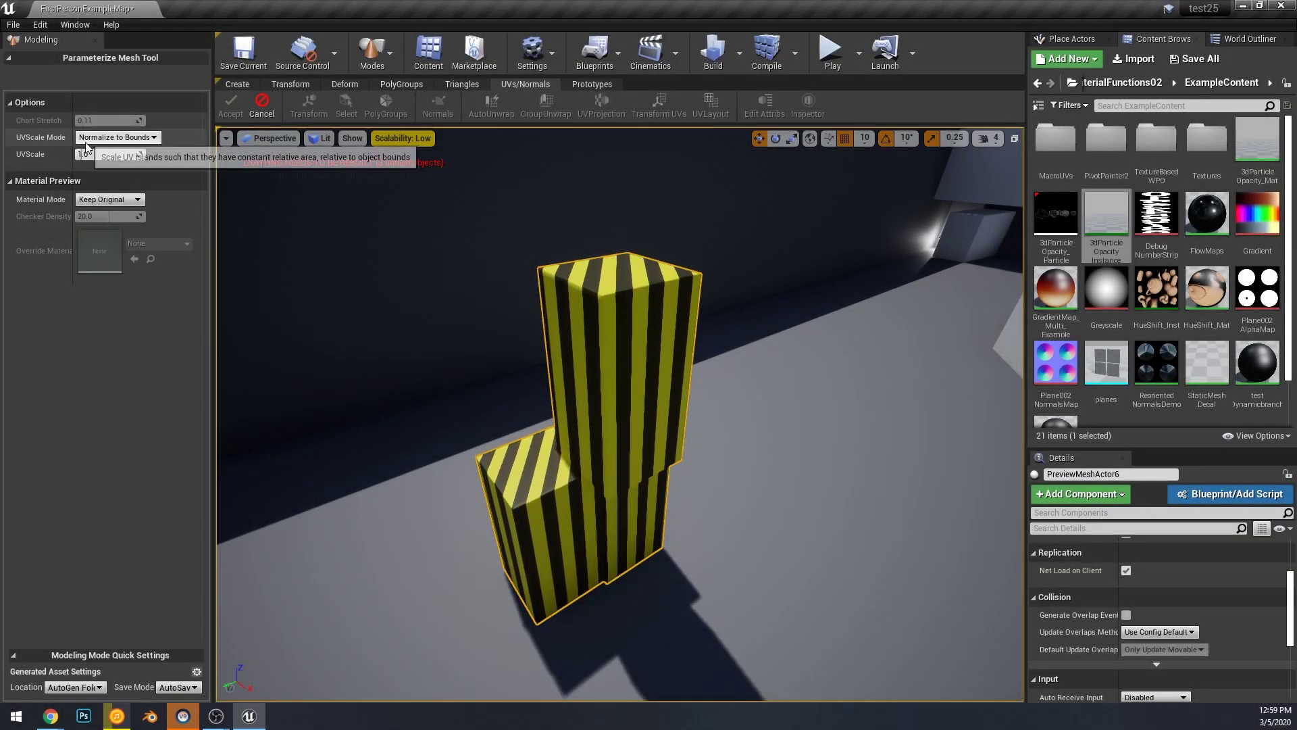
Try a UV scale of about 0.52 with Normalize to World and Normalize to Bounds scaling on the merged boxes' unwrap
drag(96, 156, 107, 157)
click(112, 137)
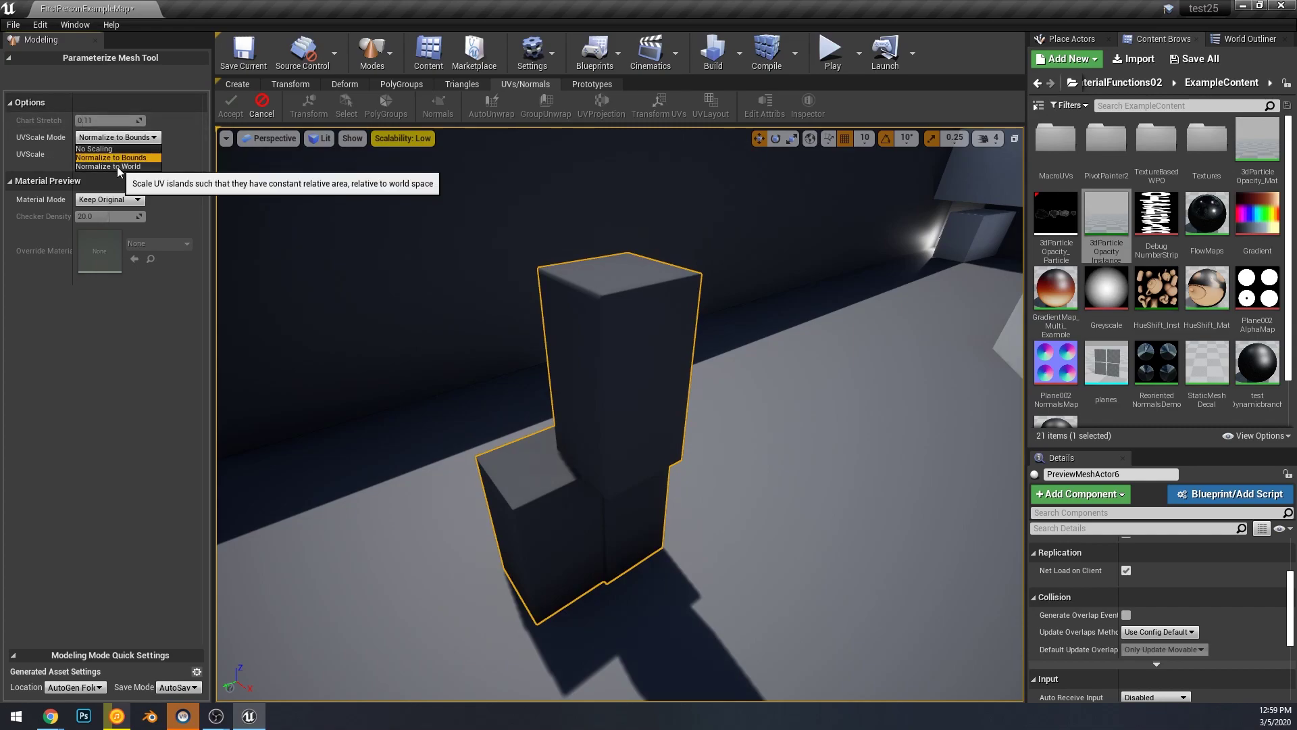
click(108, 166)
click(114, 137)
click(123, 157)
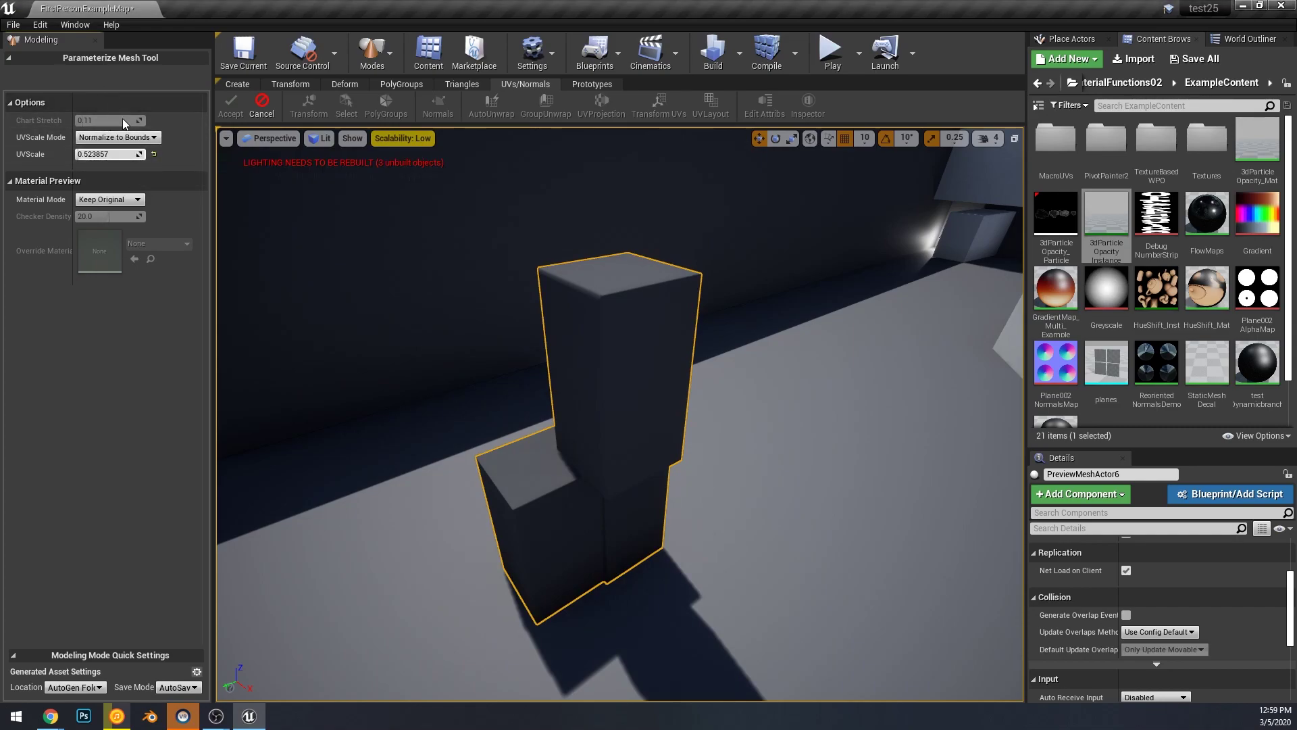
click(262, 105)
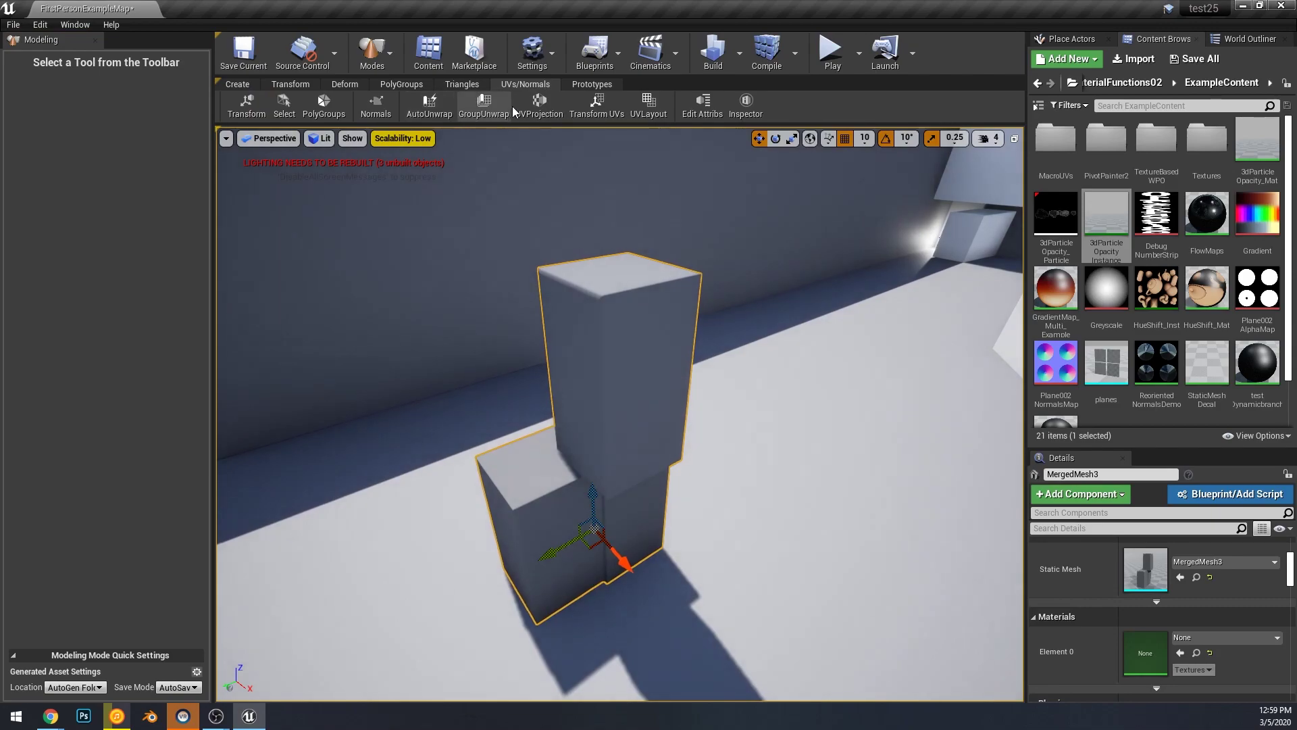
Apply a Cube UV projection to the merged boxes, moving the projection box toward the tall box's upper edge
click(538, 106)
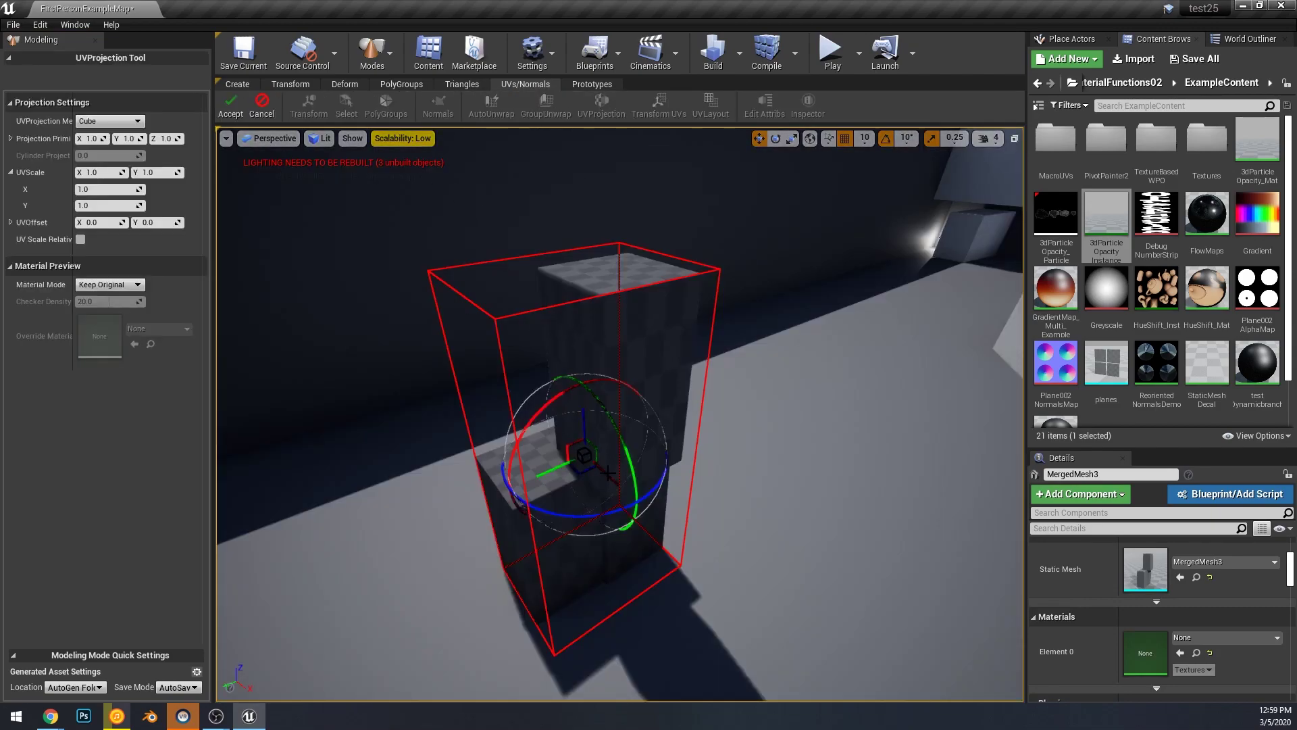
mouse_move(608, 473)
mouse_down()
mouse_move(736, 592)
mouse_move(599, 464)
mouse_up()
key(ctrl+z)
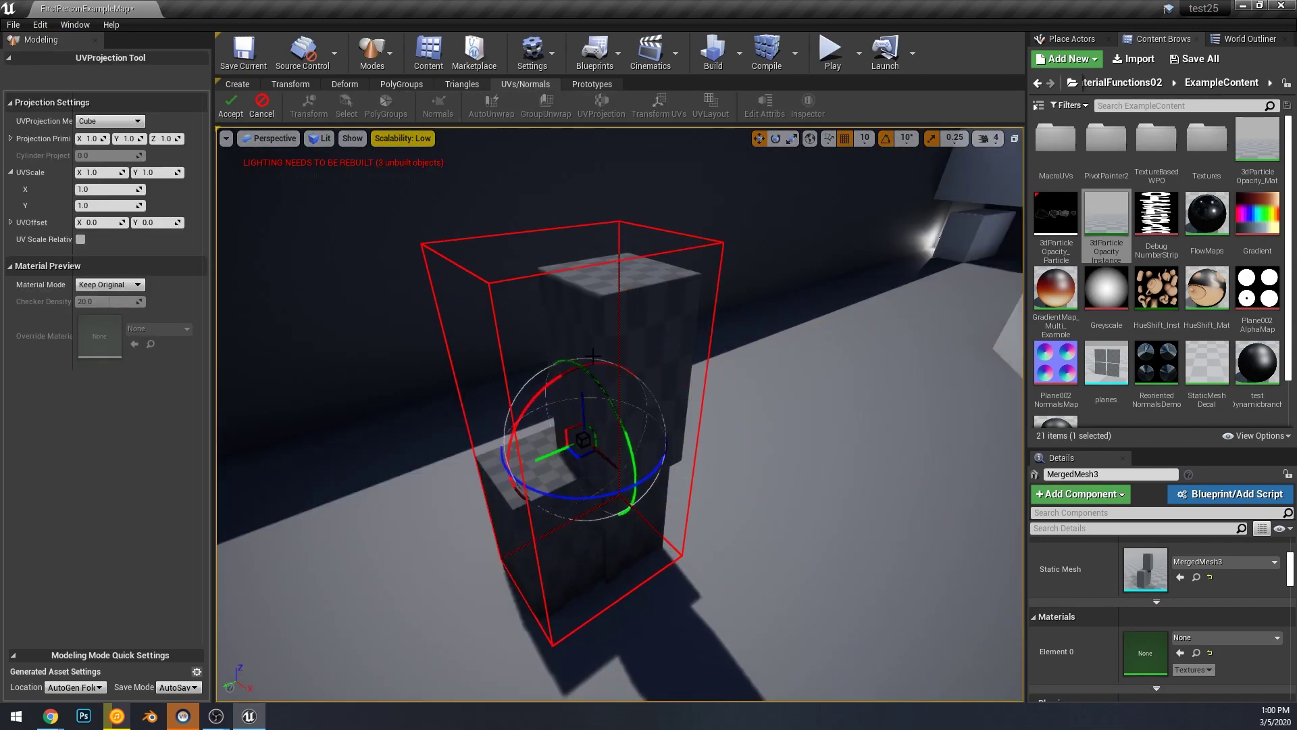
drag(593, 356, 608, 270)
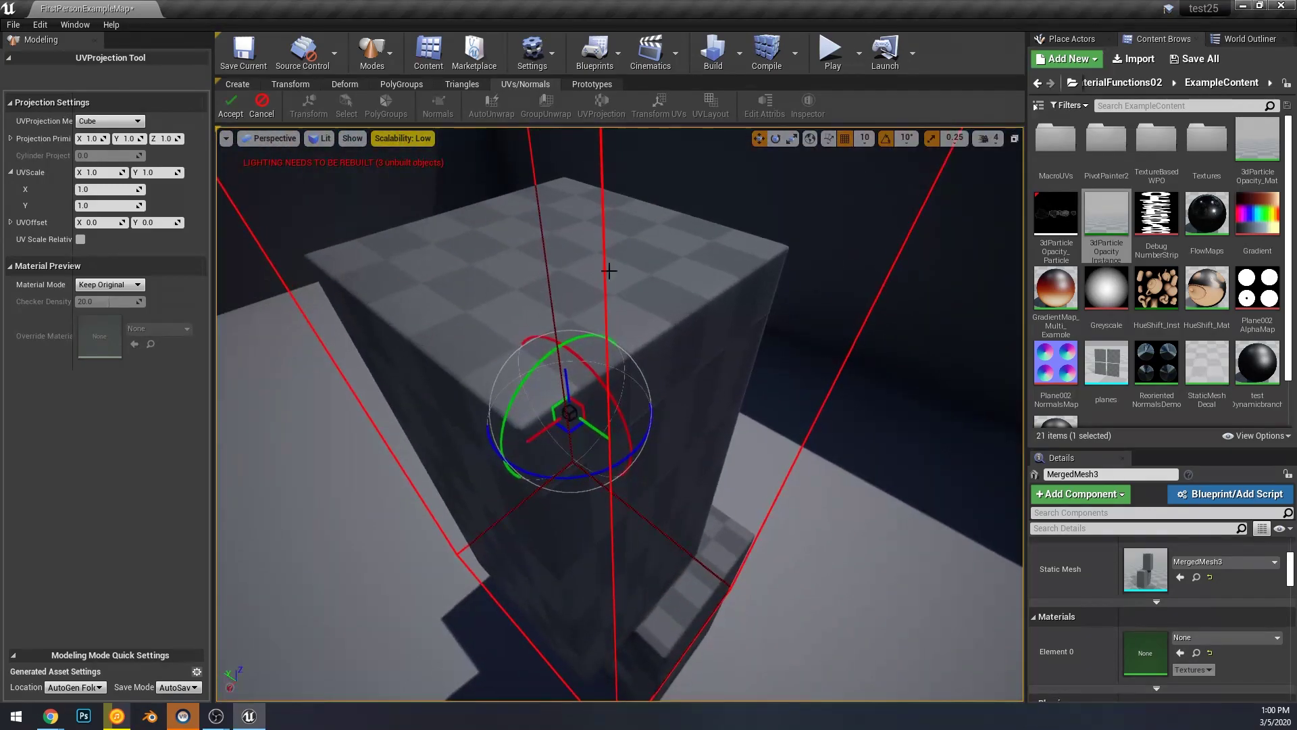
right_drag(539, 427, 620, 381)
drag(620, 380, 664, 357)
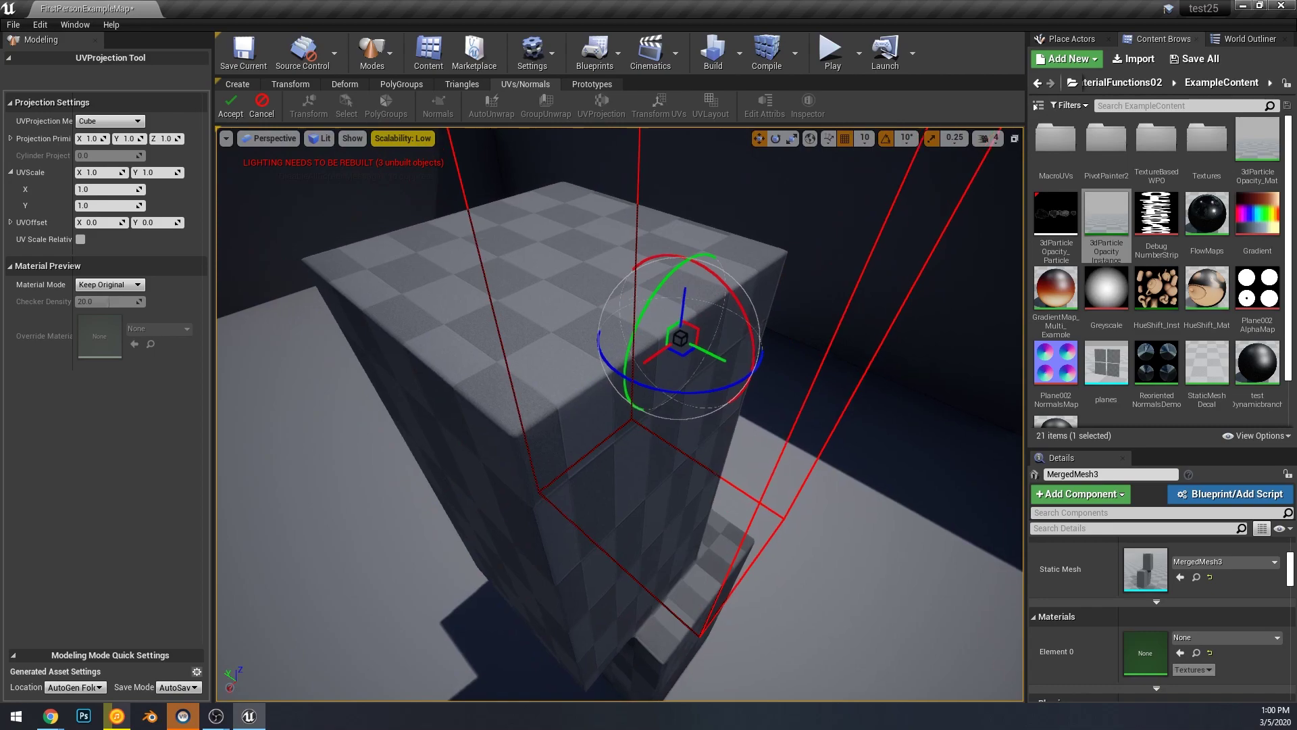
mouse_move(664, 357)
right_down()
mouse_move(649, 365)
mouse_move(661, 349)
right_up()
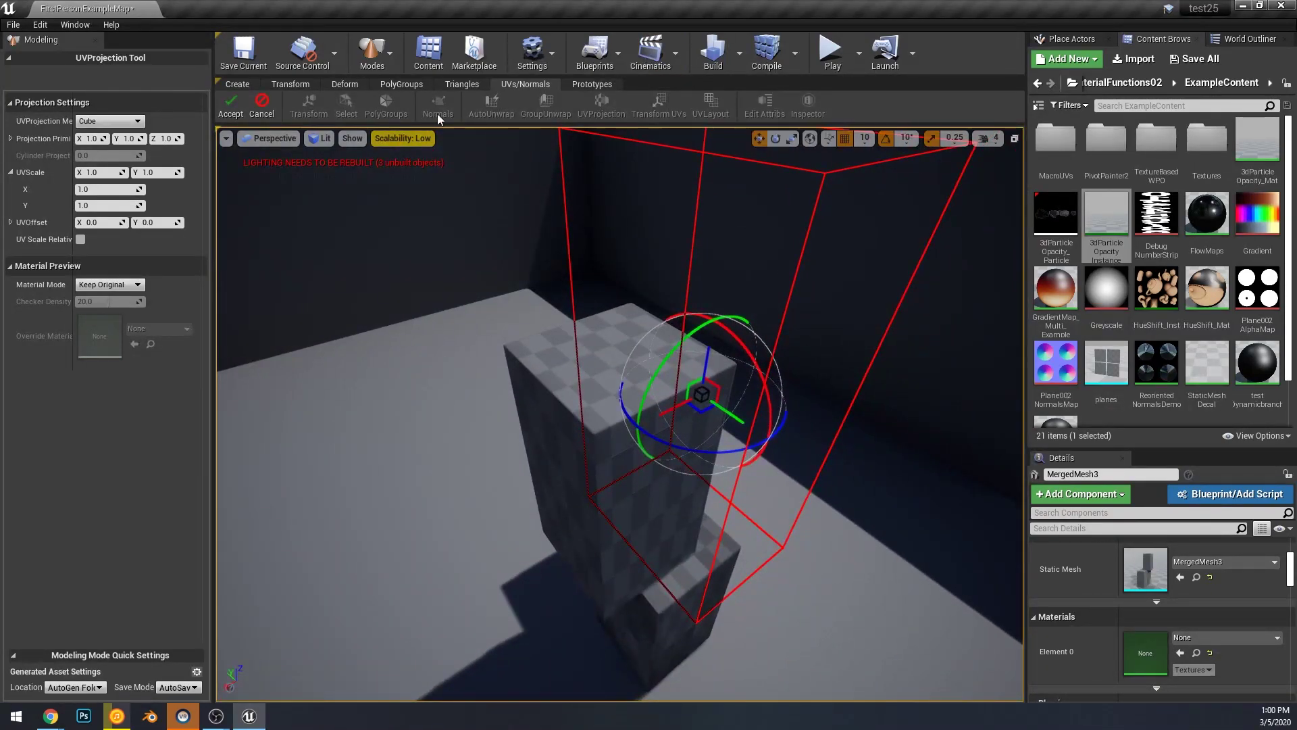
click(230, 104)
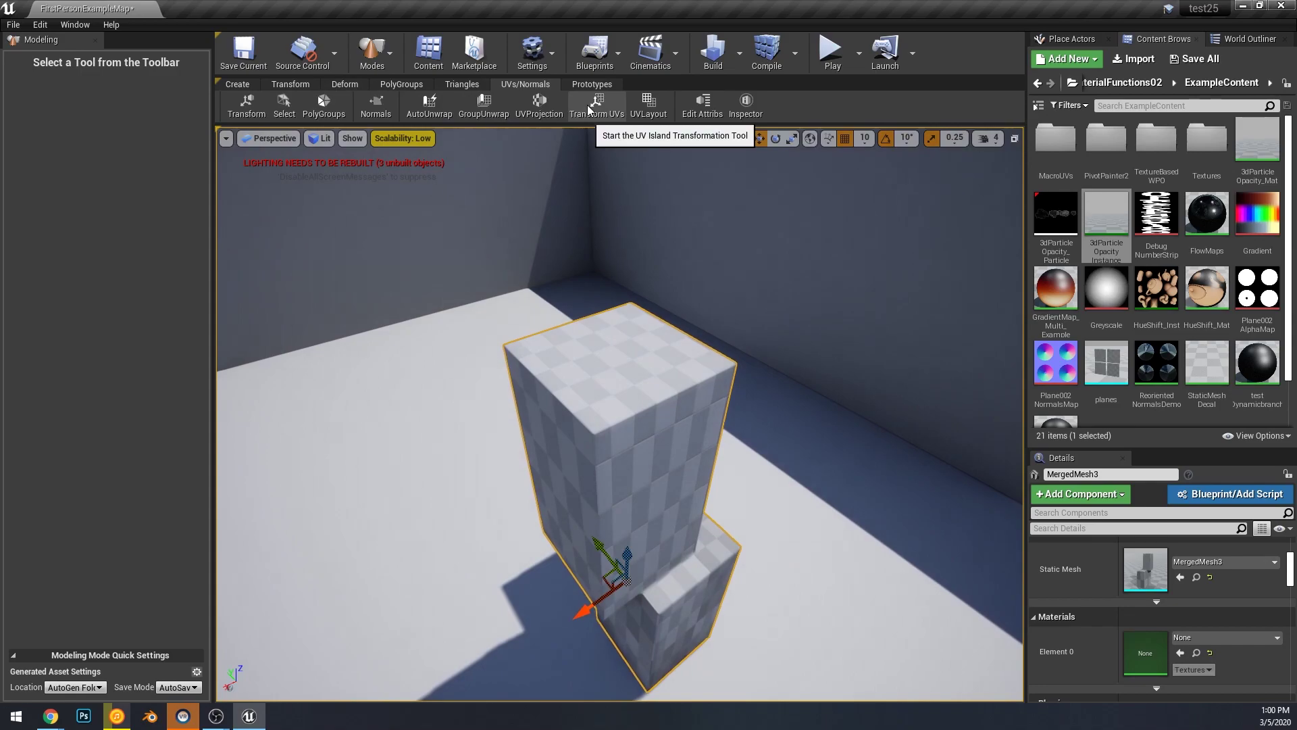
Select the UV islands on the tall box's top and side faces with the Transform UVs tool and accept the edit
click(586, 104)
right_drag(642, 290, 645, 287)
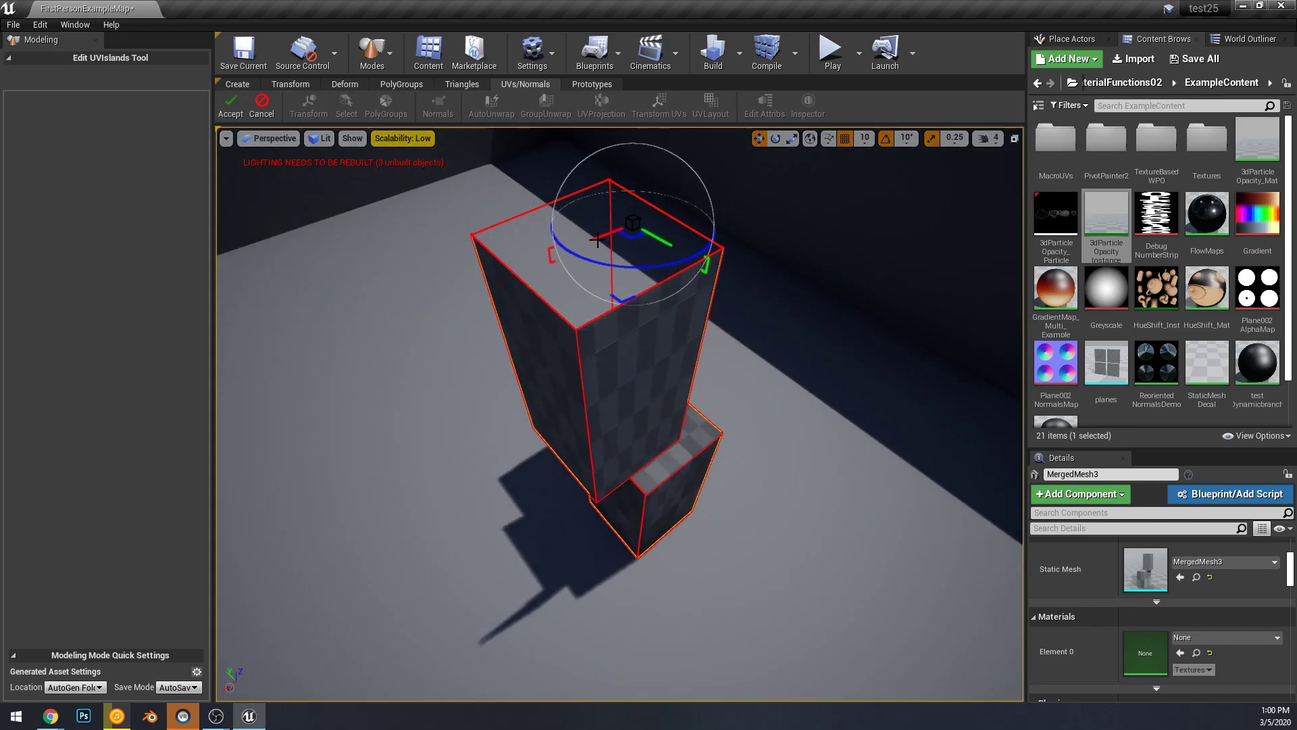
click(230, 104)
click(580, 116)
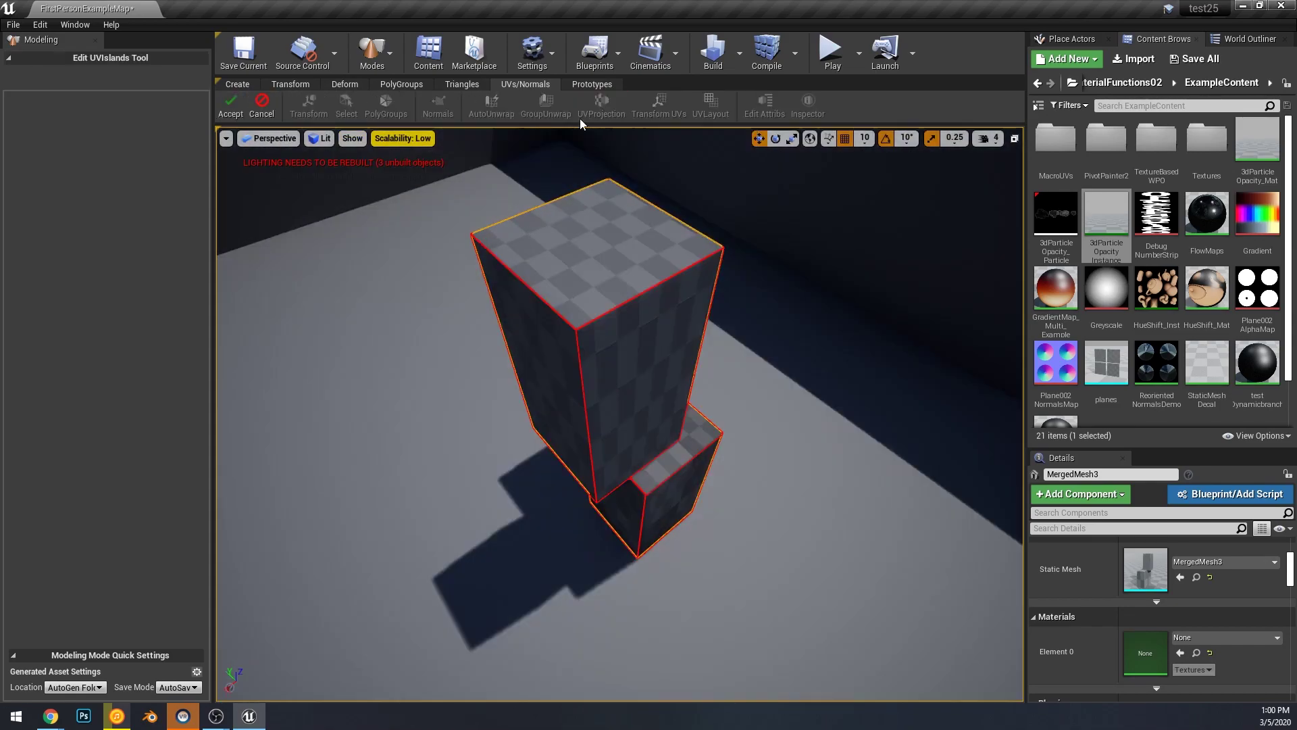
click(641, 273)
click(618, 343)
click(532, 352)
click(587, 277)
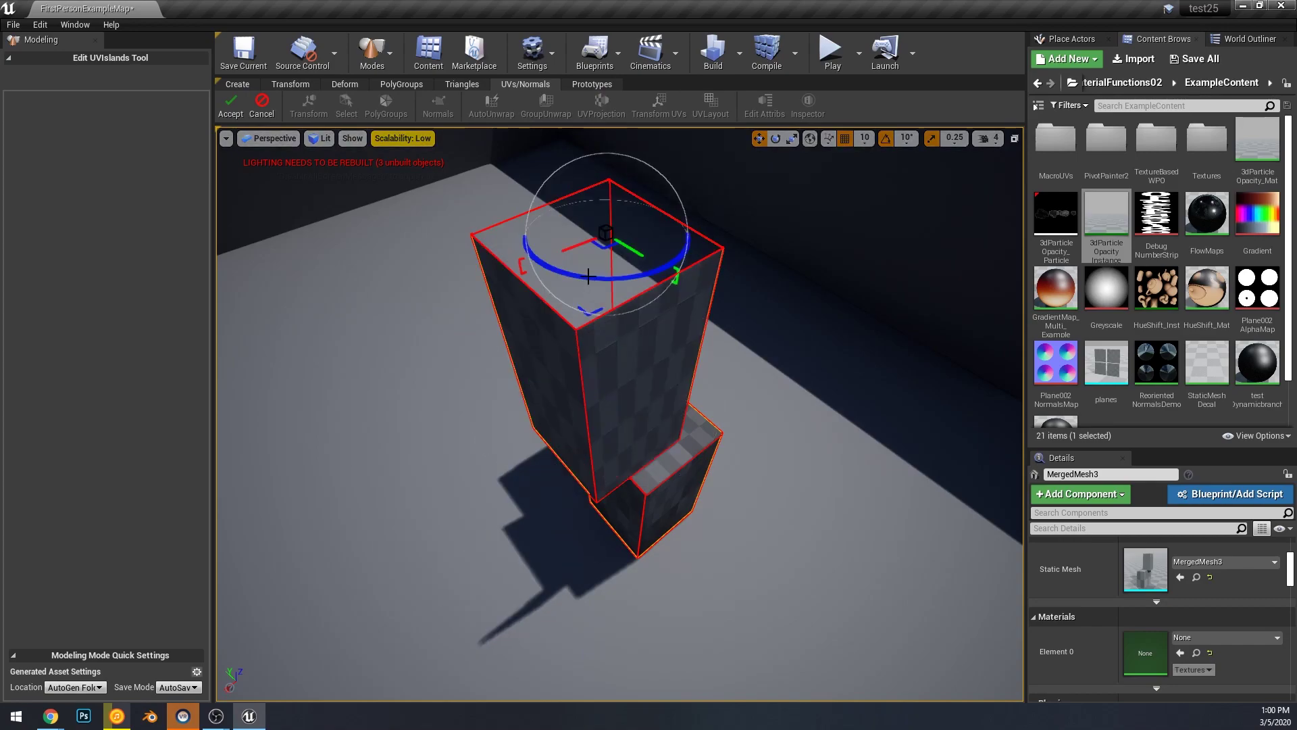
click(230, 105)
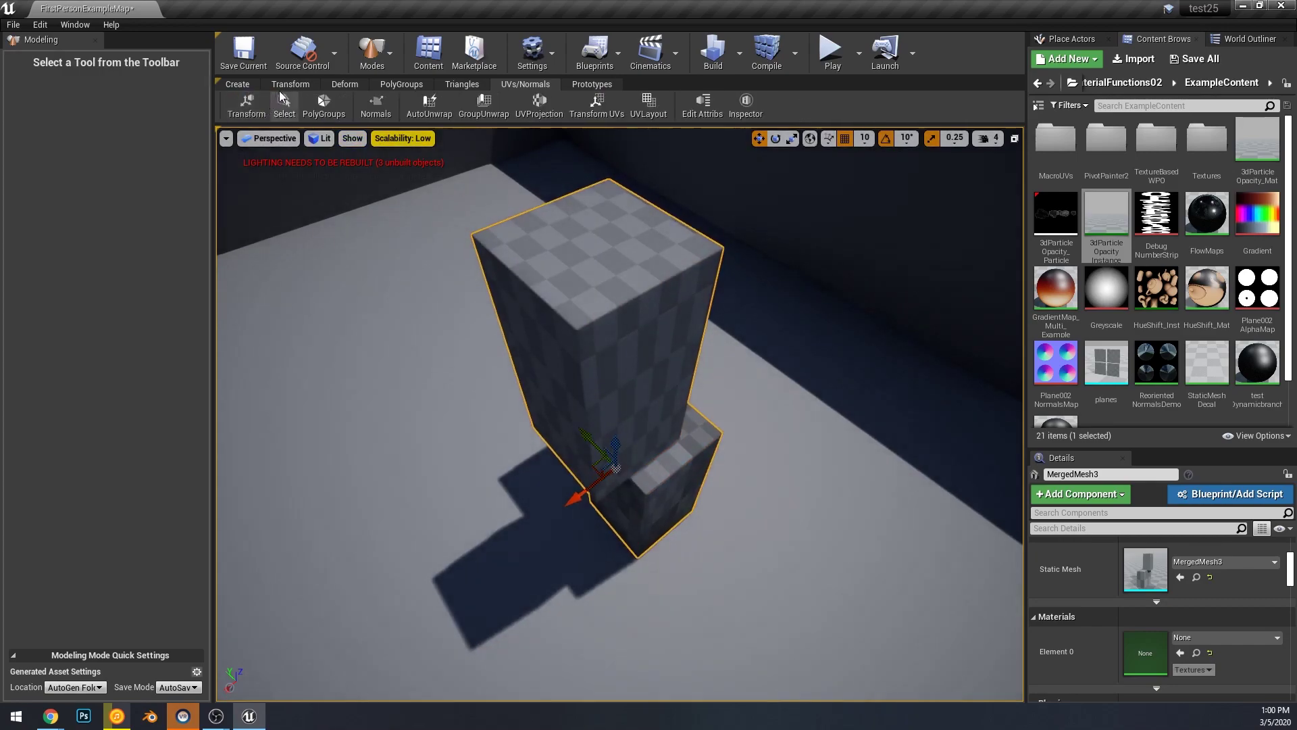
Preview a UV Layout with separate islands on the merged boxes and examine the checker pattern on the tall box
click(659, 105)
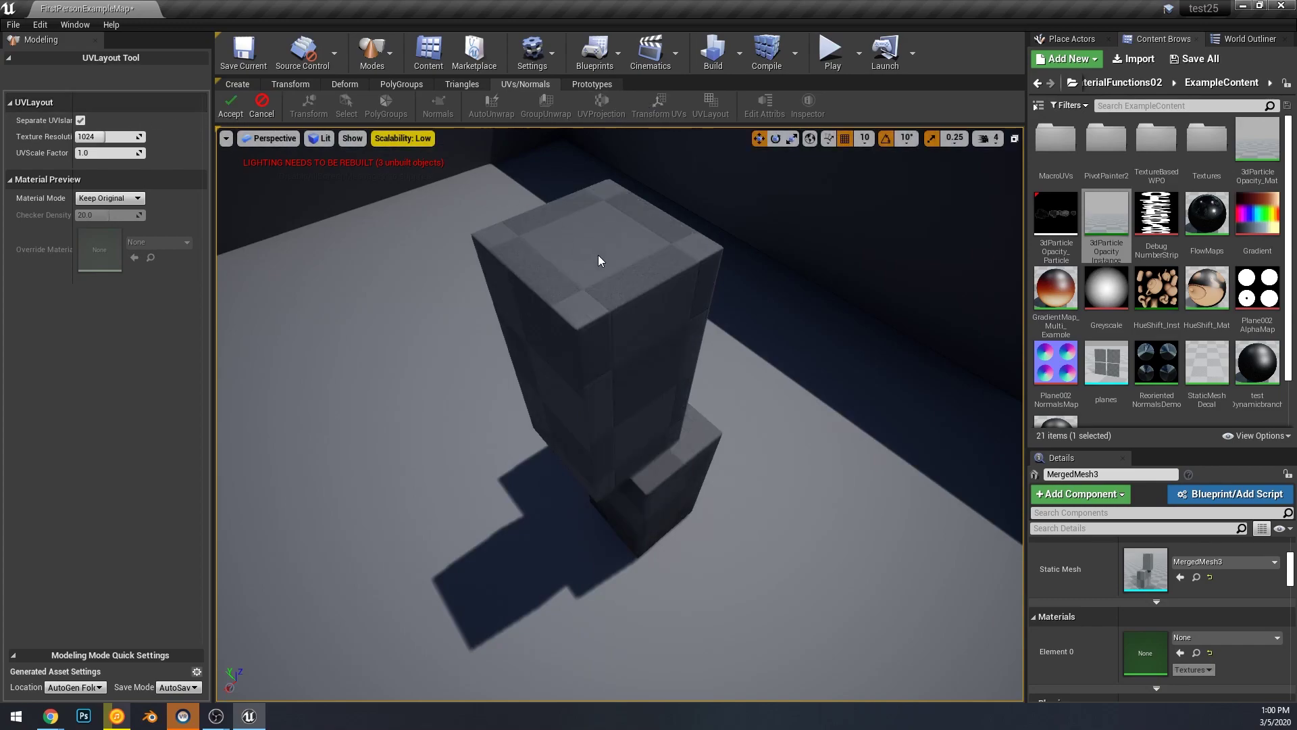
click(347, 199)
click(579, 248)
right_drag(512, 223, 526, 162)
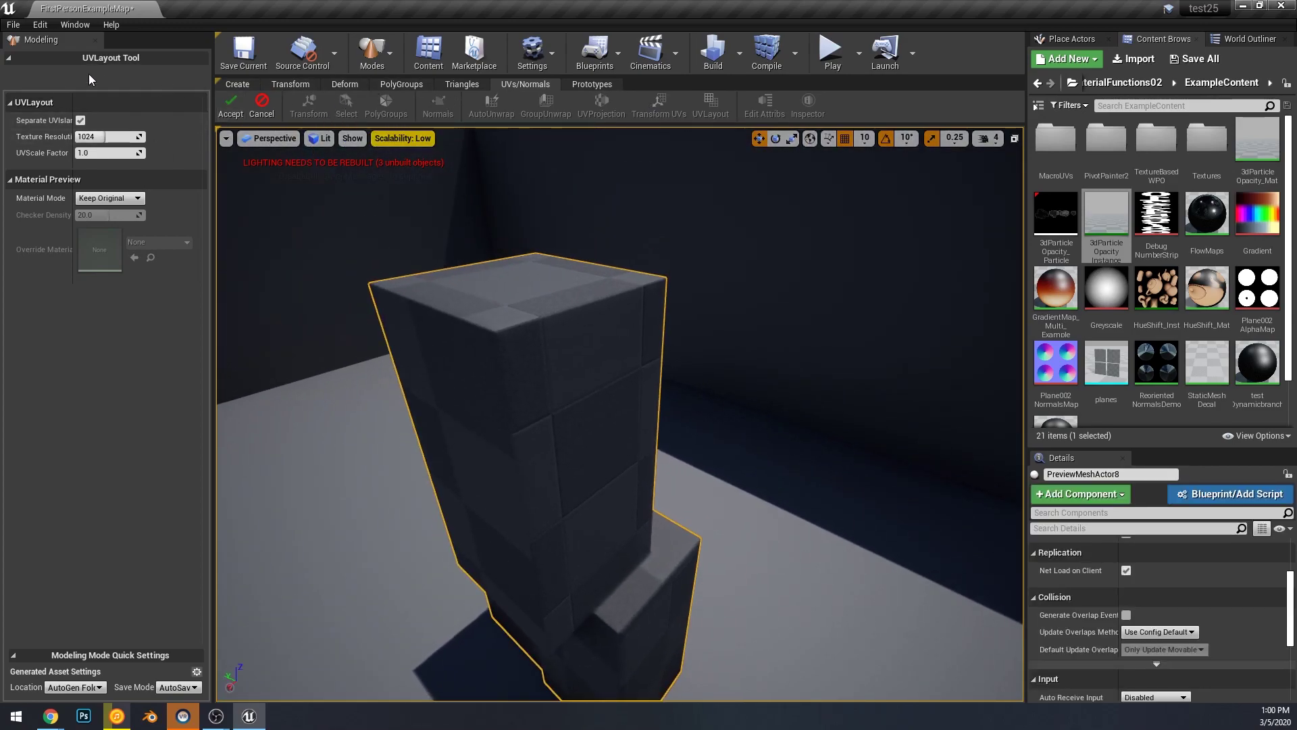